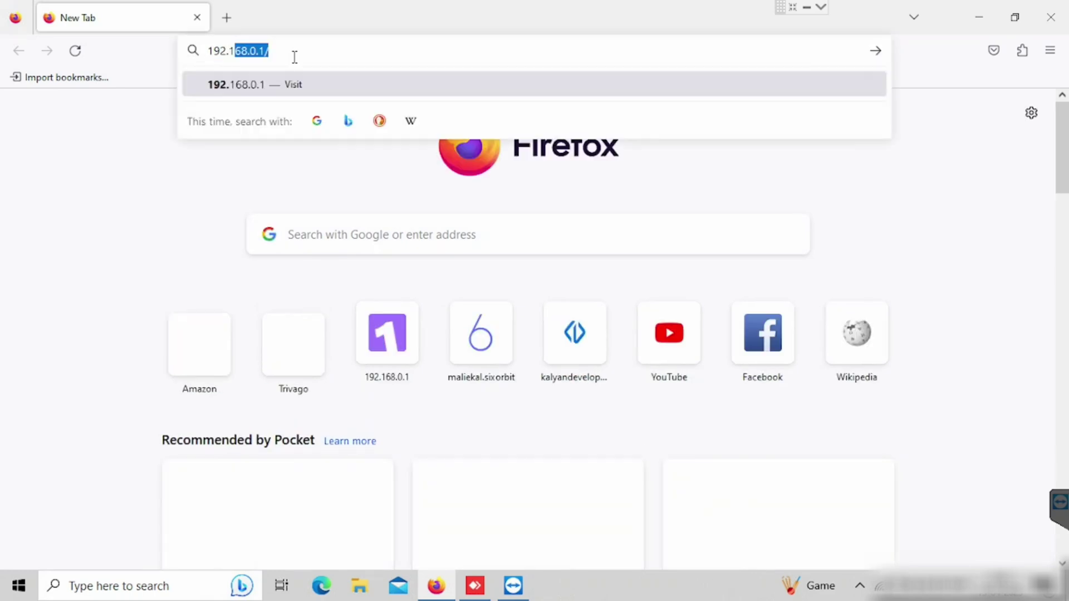
Enter the router address 192.168.0.1 in Firefox's address bar
type("68.0.1/webpages/account.html")
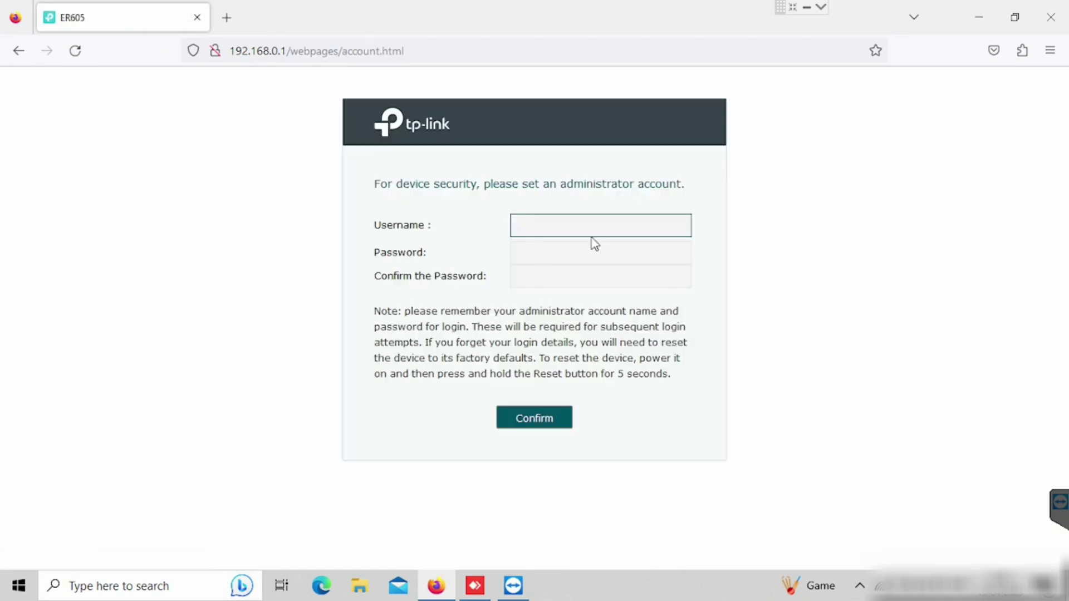
Create the administrator account with a username and matching password, without saving the login in Firefox
type("admin")
key("Tab")
type("ad")
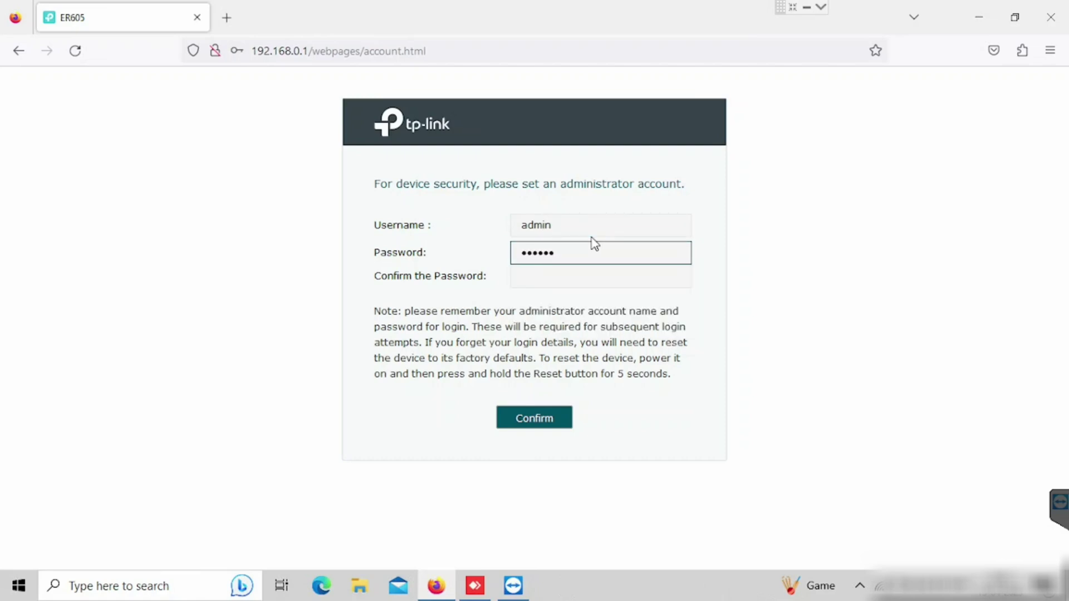
key("BackSpace")
key("BackSpace")
key("BackSpace")
key("BackSpace")
type("a")
key("Tab")
type("a")
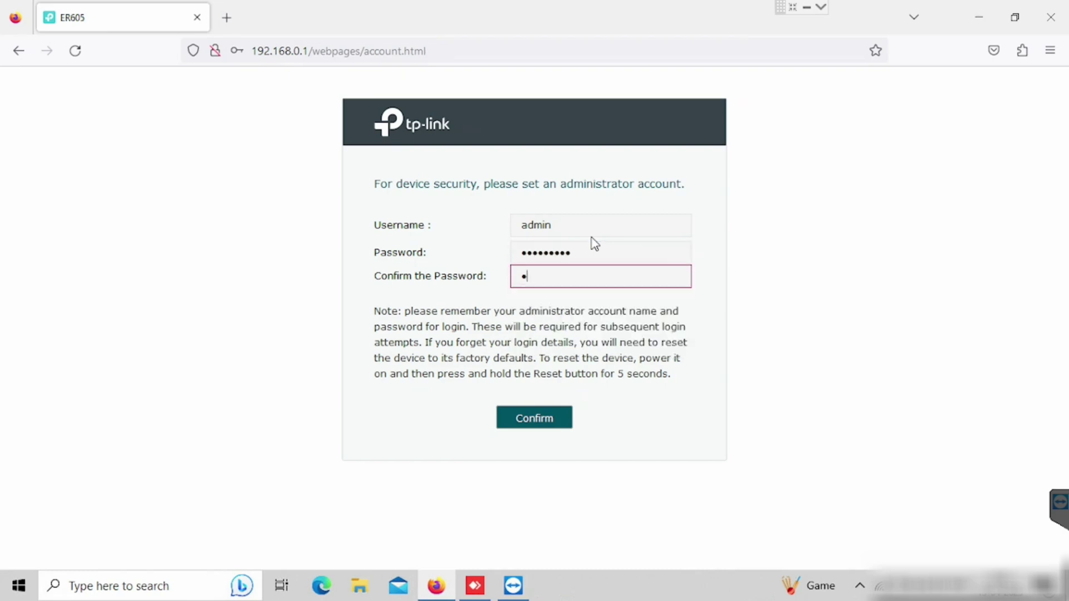
type("aaaaaaaa")
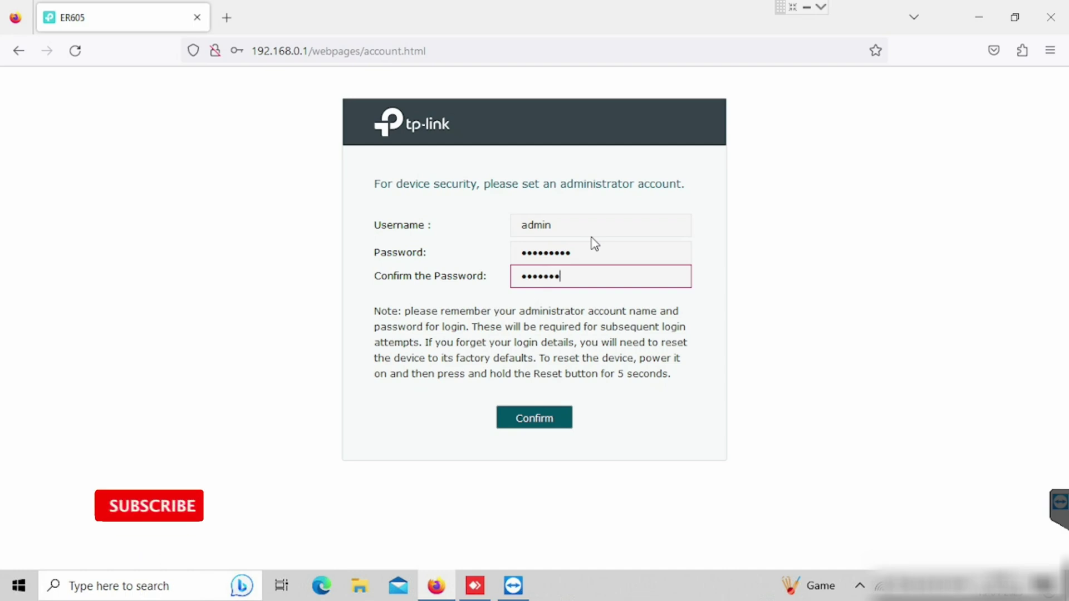
left_click(533, 421)
left_click(460, 248)
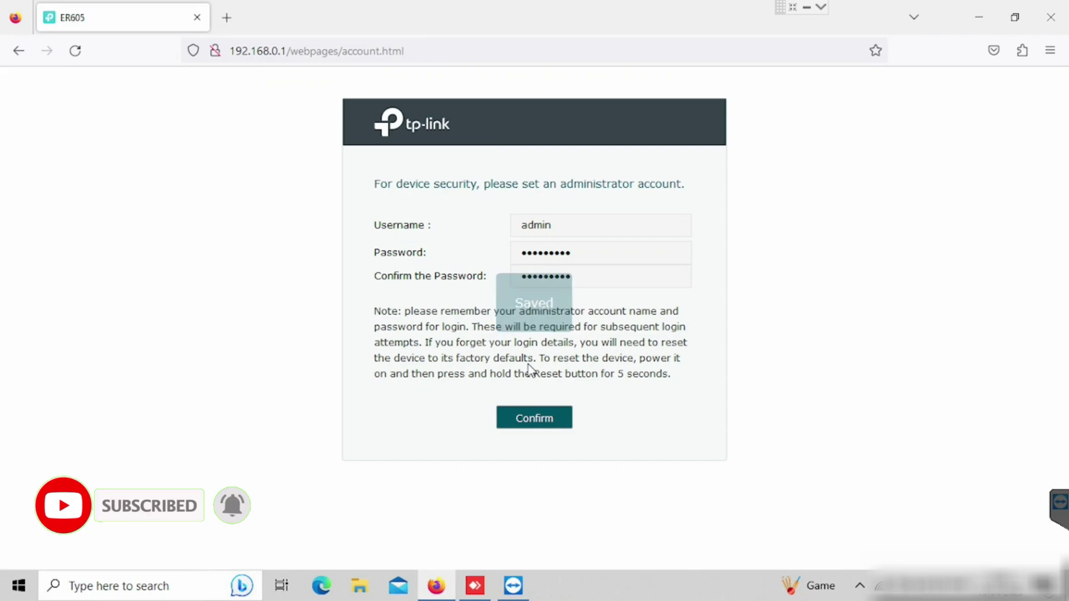
Log in with the administrator credentials, declining Firefox's offer to save the login
left_click(529, 263)
type("admin")
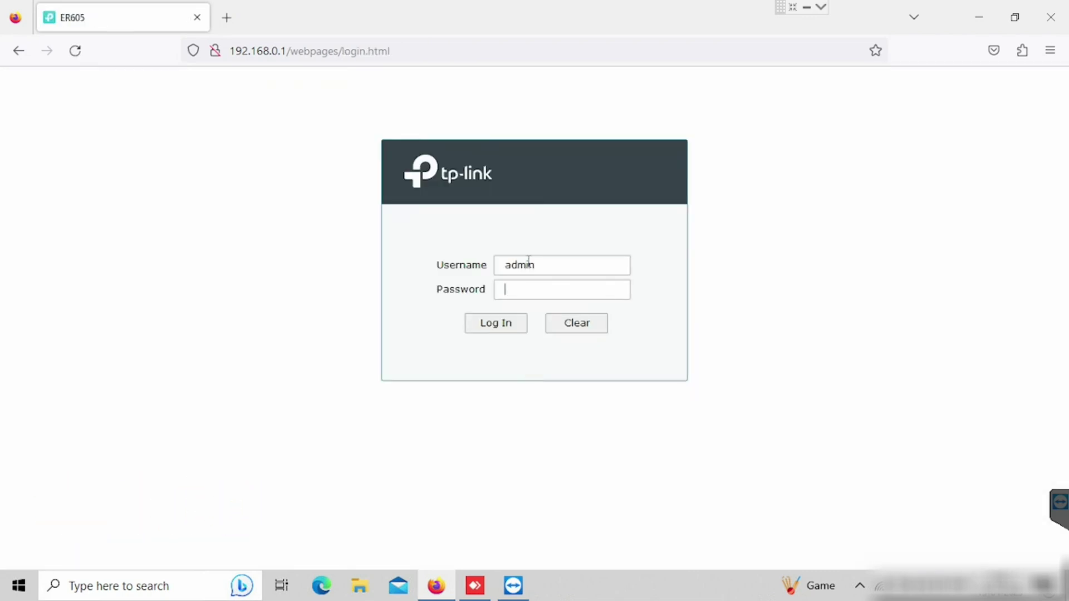
type("a")
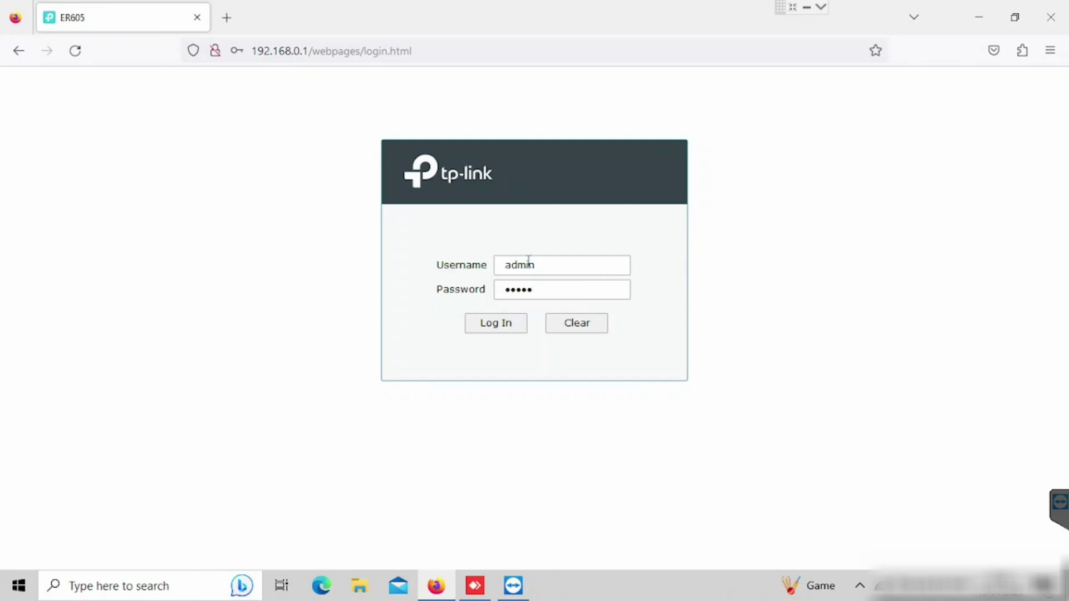
left_click(492, 334)
left_click(444, 247)
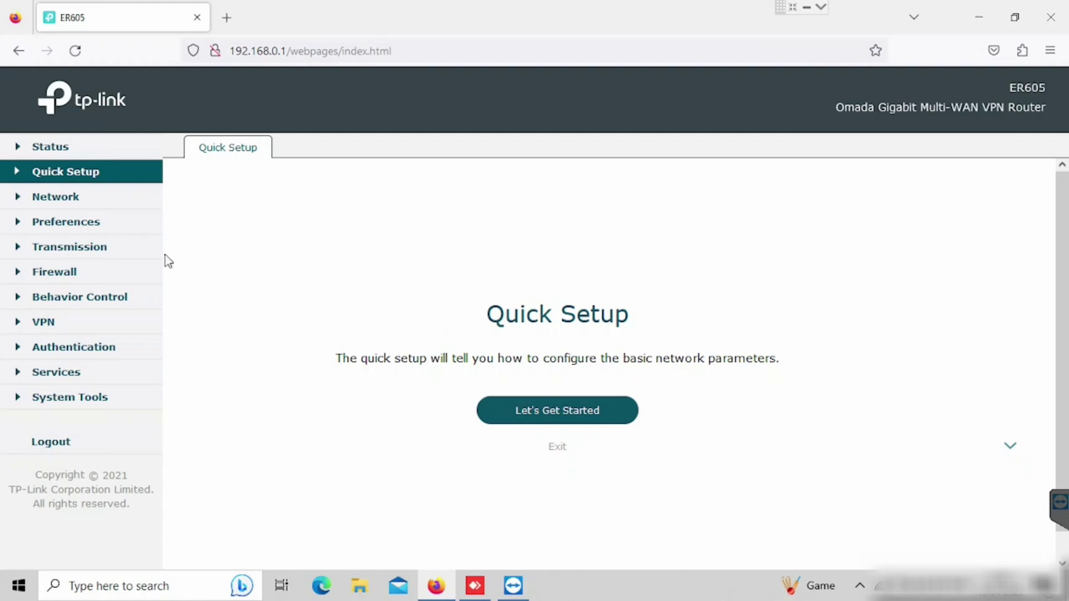
Tick WAN/LAN1 alongside WAN in the Network > WAN mode settings and save
left_click(14, 204)
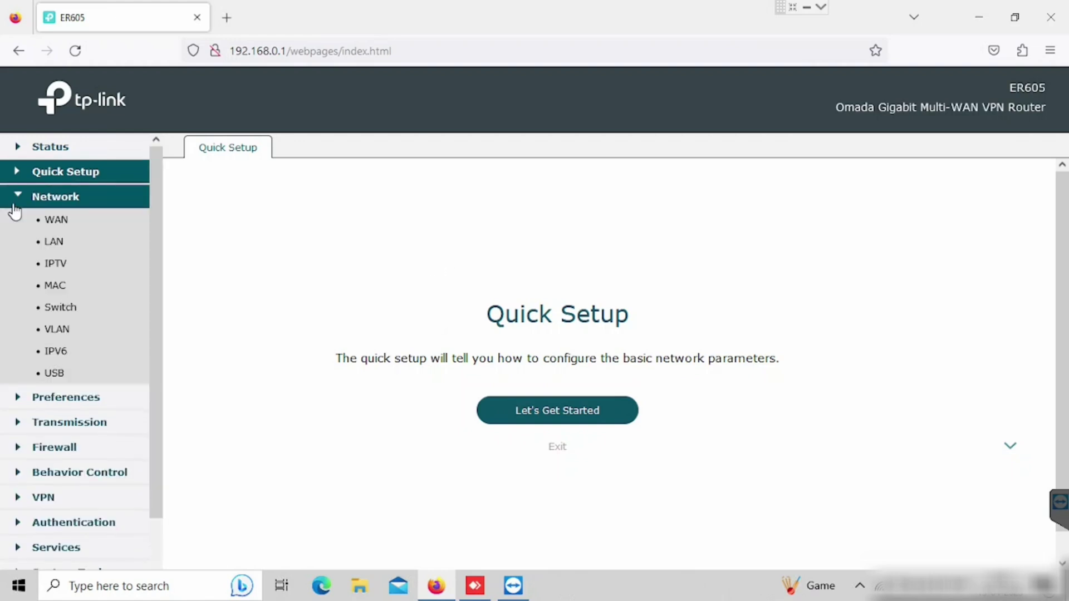
left_click(61, 220)
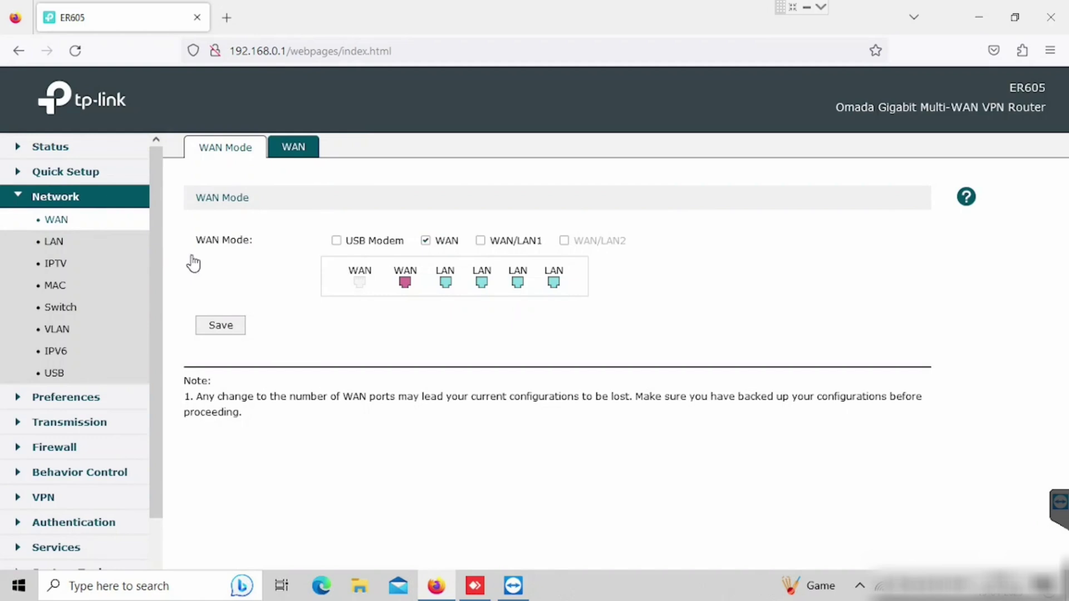
left_click(481, 242)
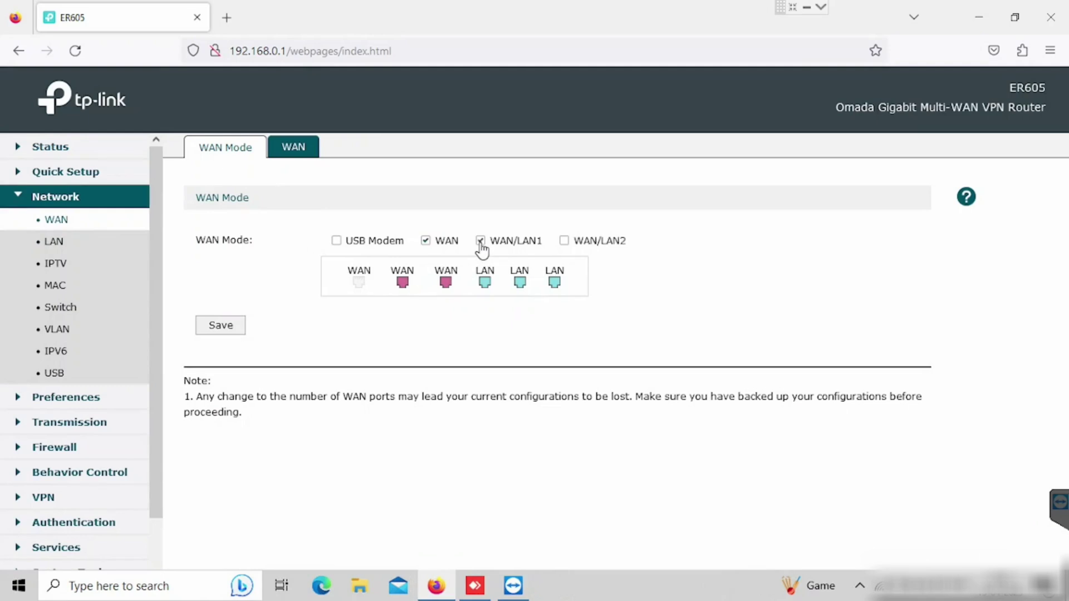
left_click(230, 327)
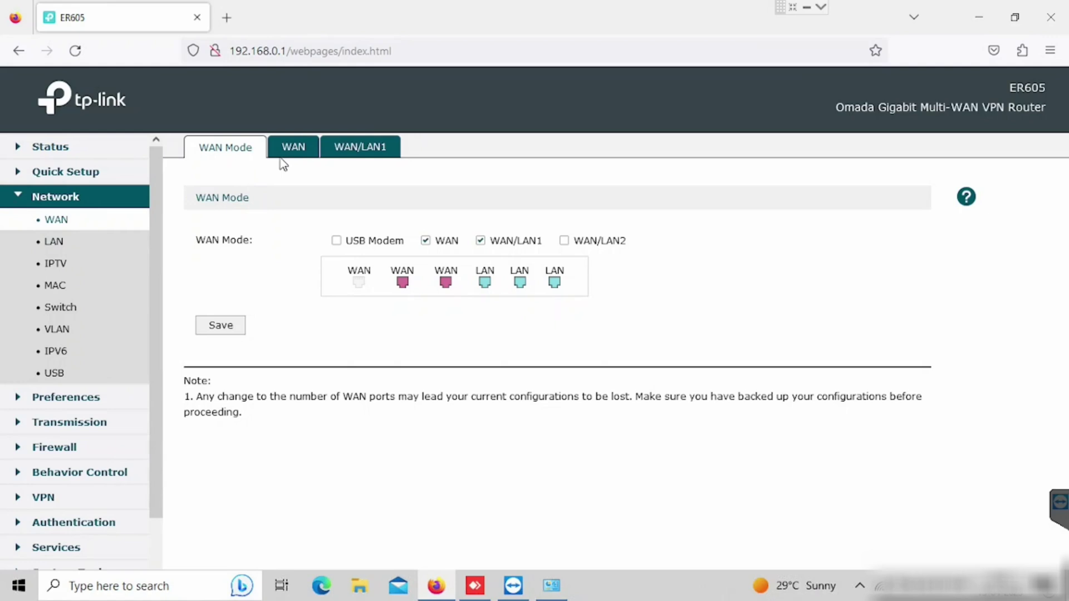
Keep Dynamic IP as the WAN connection type, then compare the WAN and WAN/LAN1 tabs
left_click(299, 151)
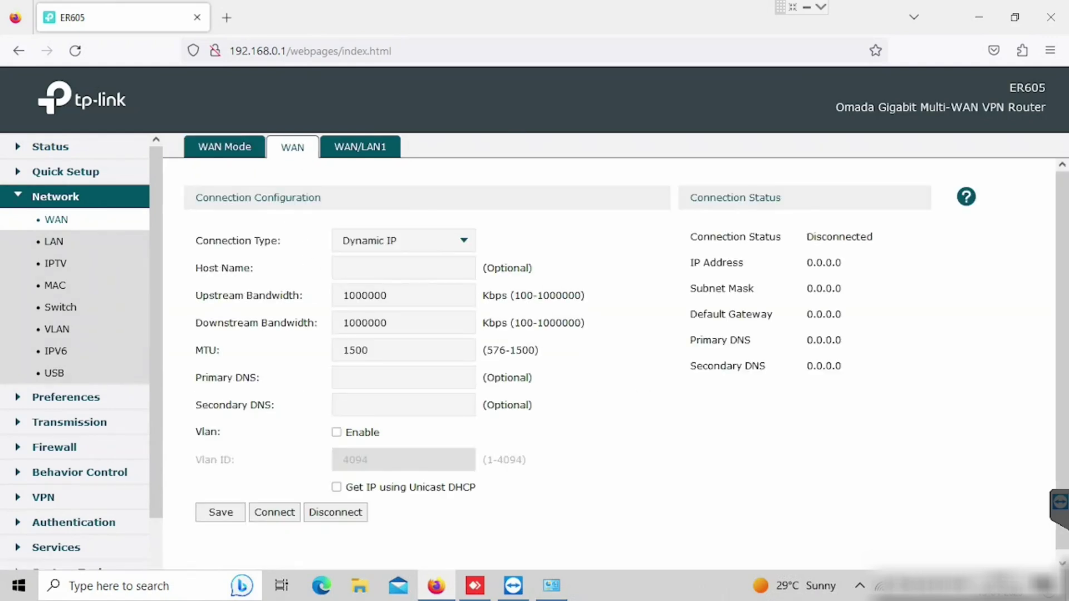
left_click(454, 245)
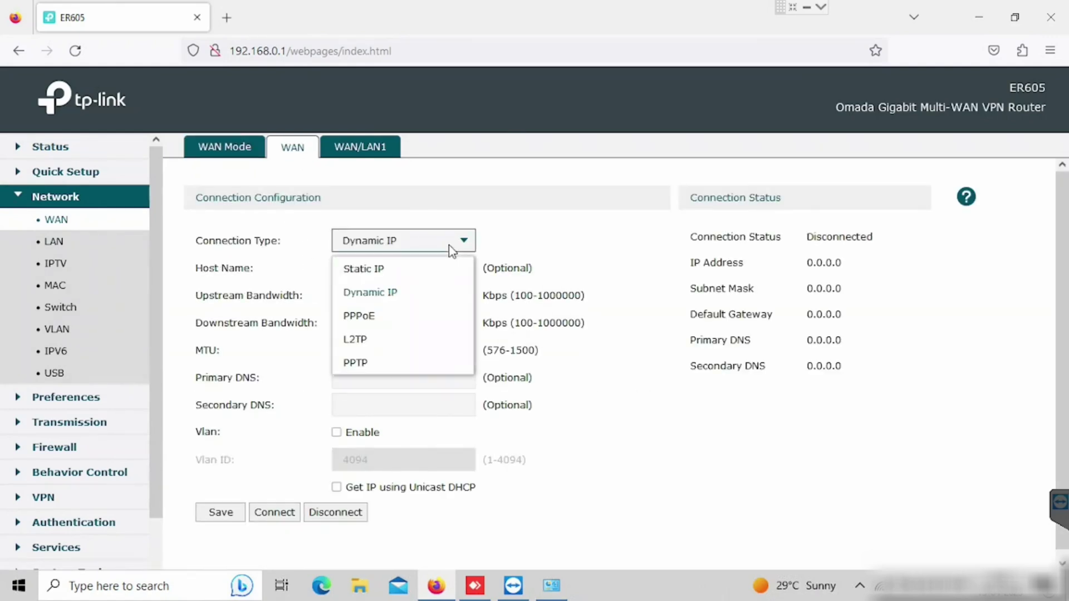
left_click(545, 261)
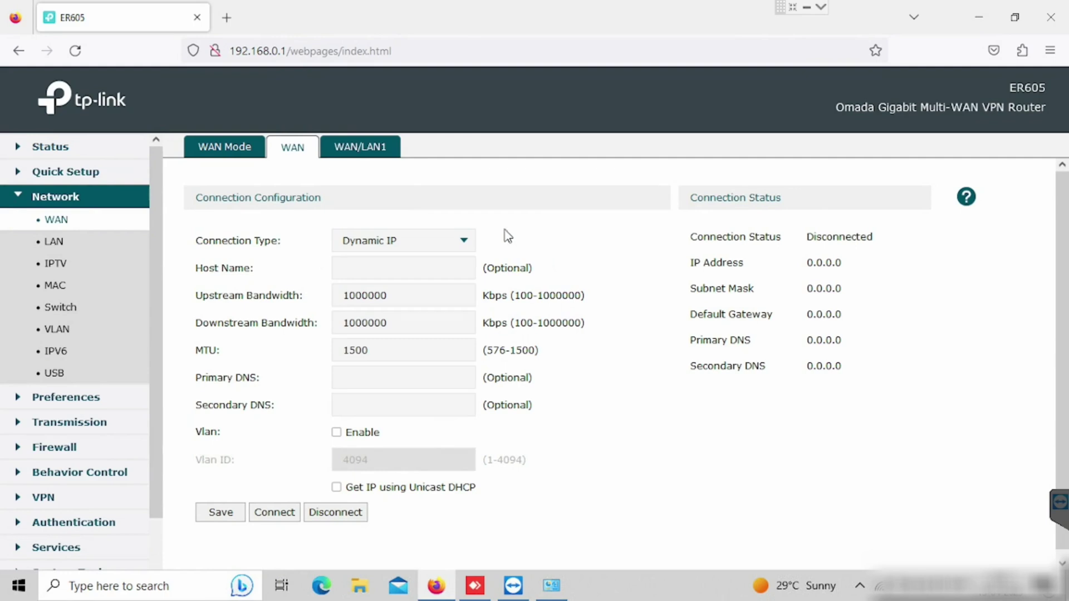
left_click(352, 158)
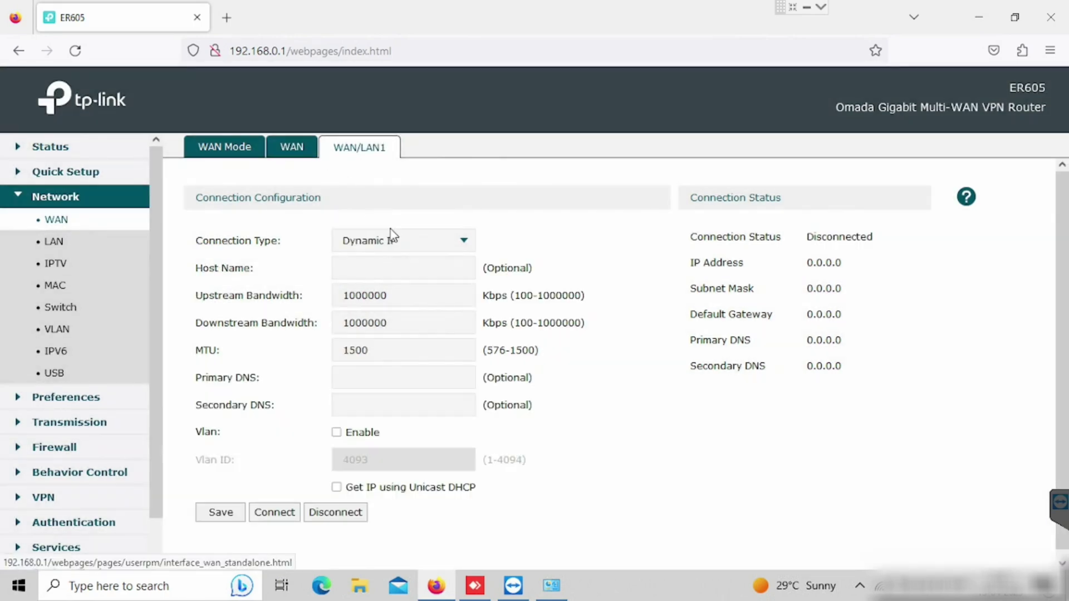
left_click(288, 158)
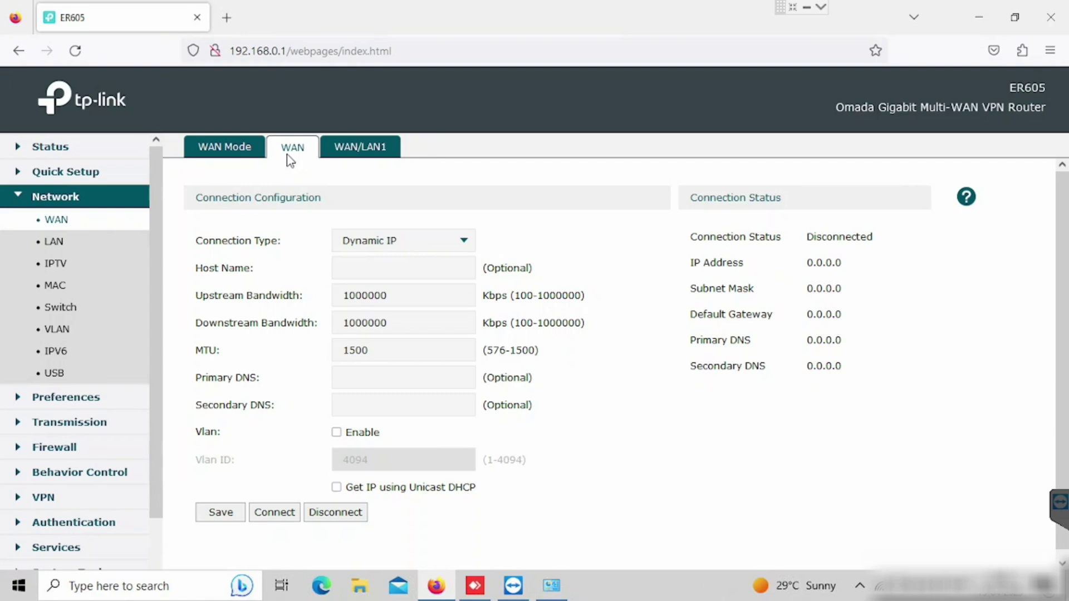
left_click(385, 147)
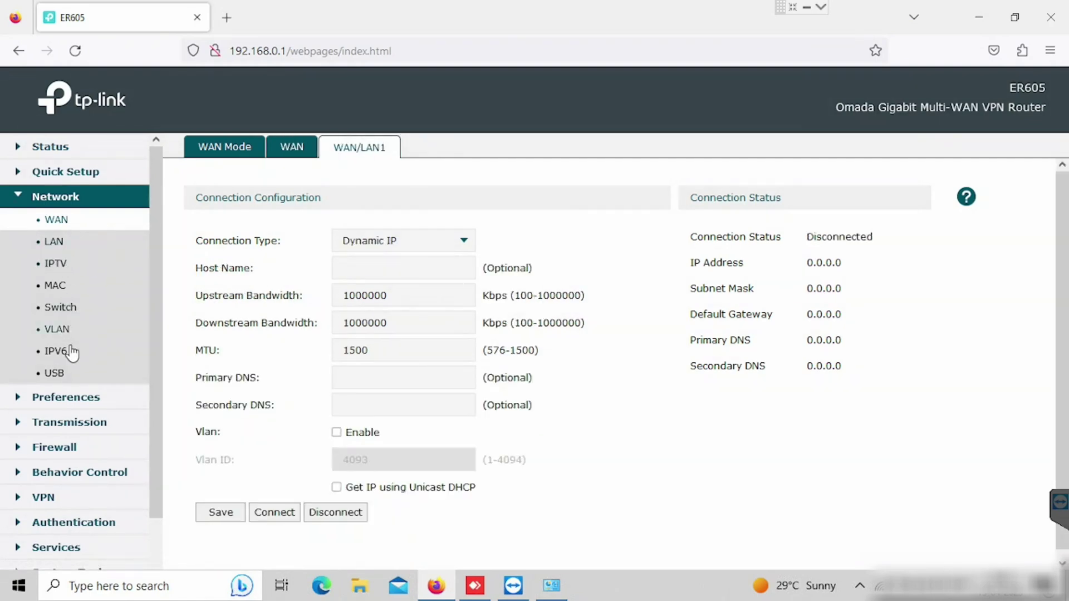
Open Transmission > Load Balancing and scroll through its Basic Settings
left_click(51, 249)
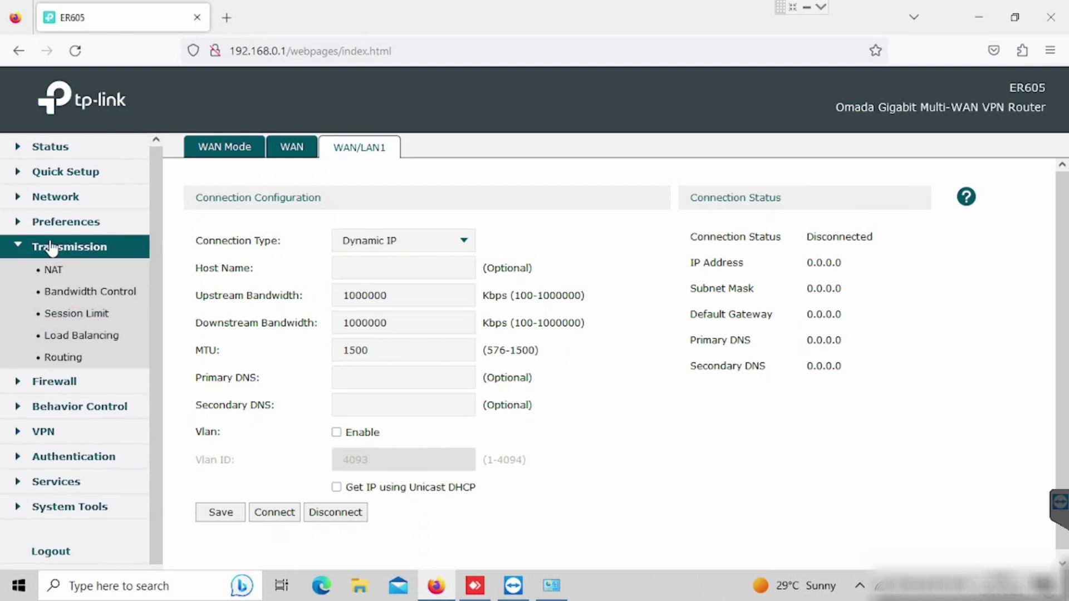
left_click(82, 335)
left_click(81, 335)
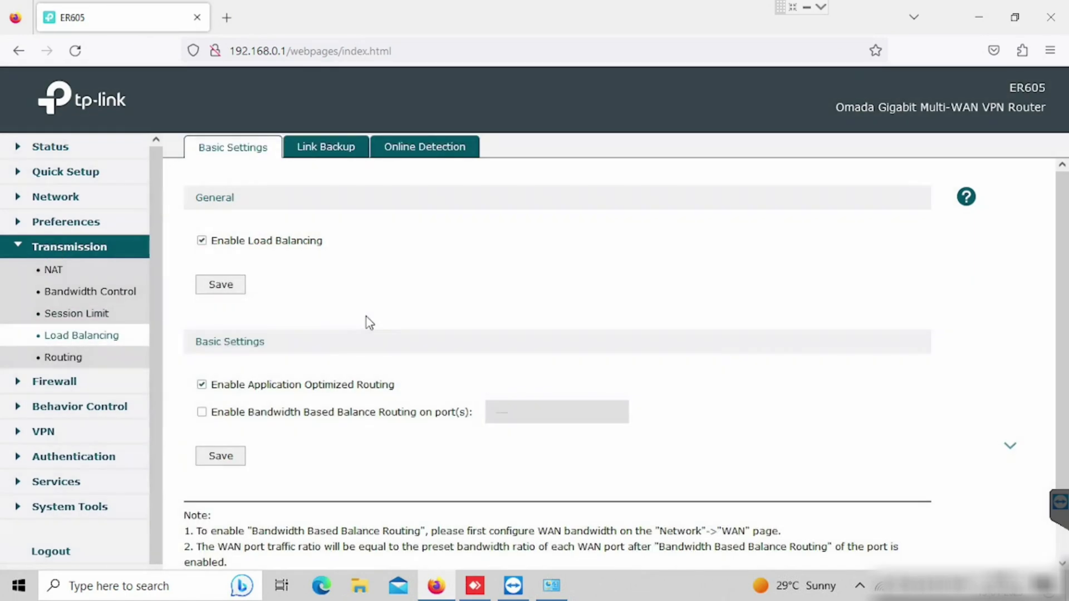
scroll(447, 279, "down", 1)
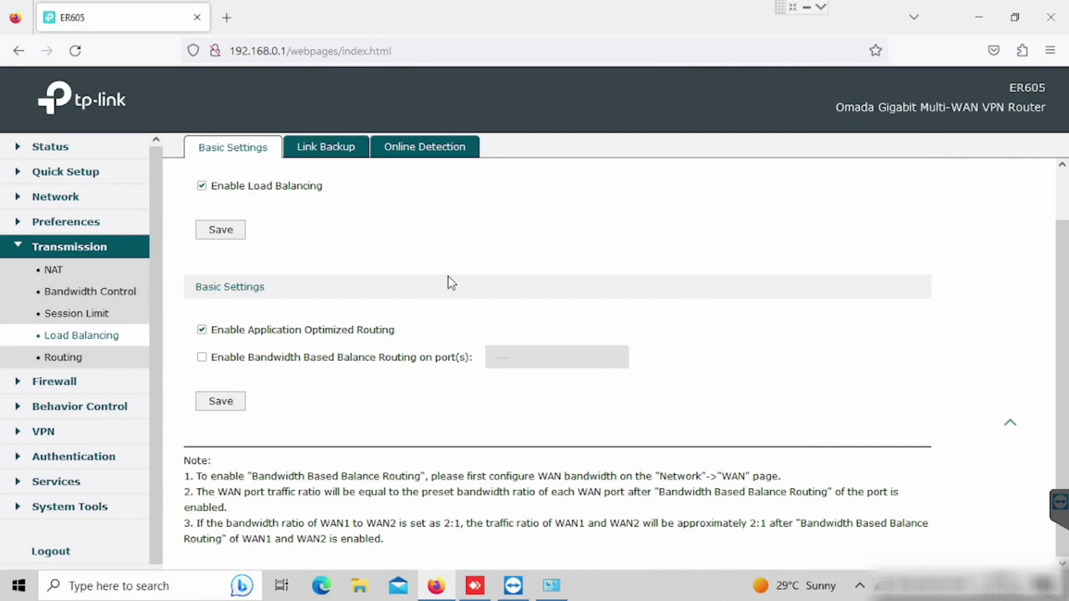
Add a Link Backup rule with WAN primary, WAN/LAN1 backup, failing over when all primaries fail
left_click(336, 156)
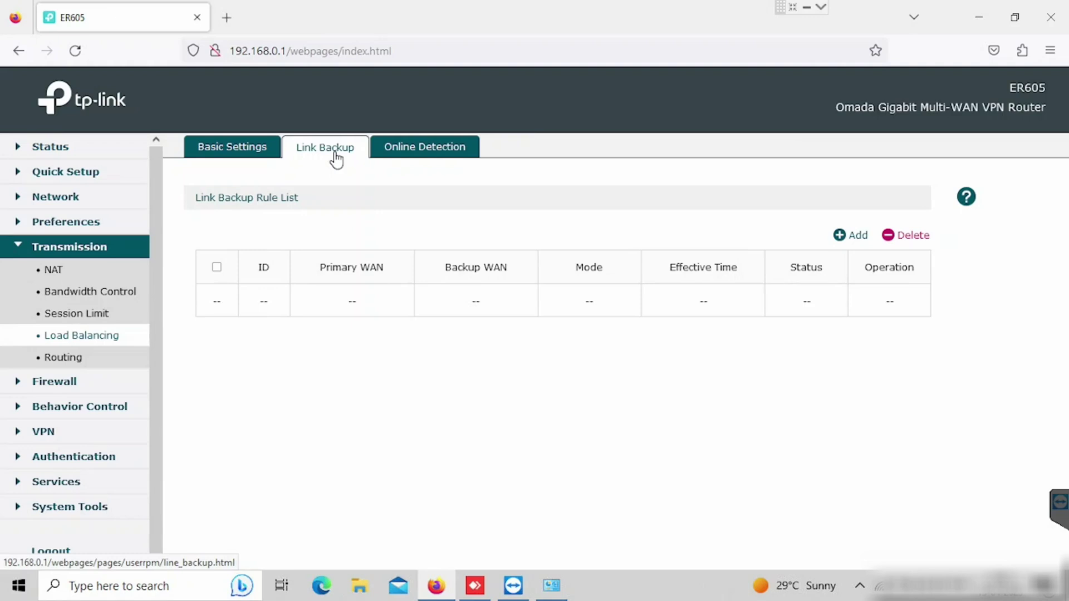
left_click(842, 236)
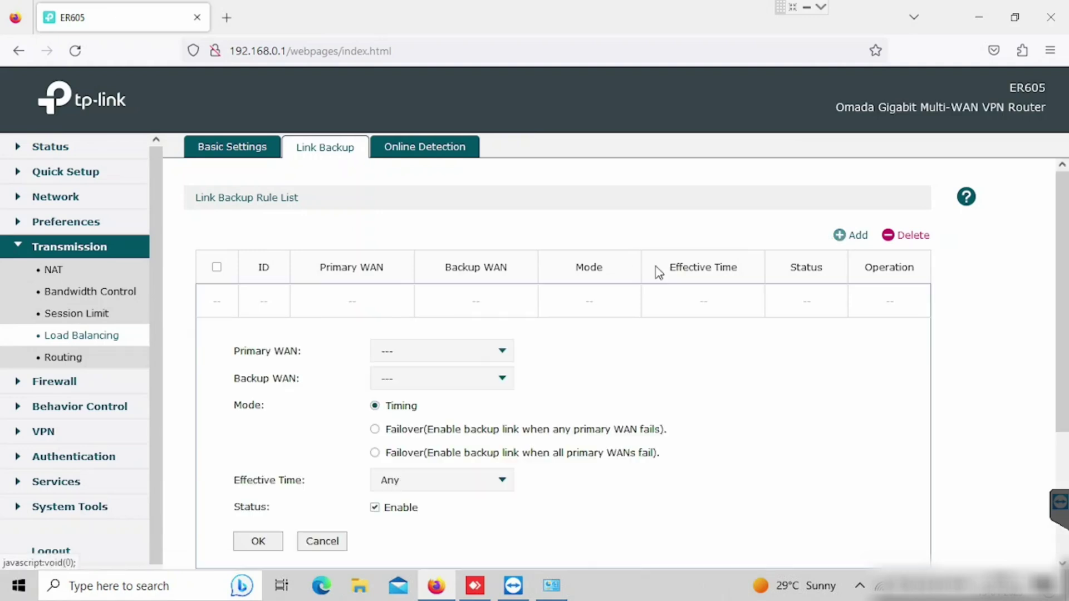
left_click(483, 359)
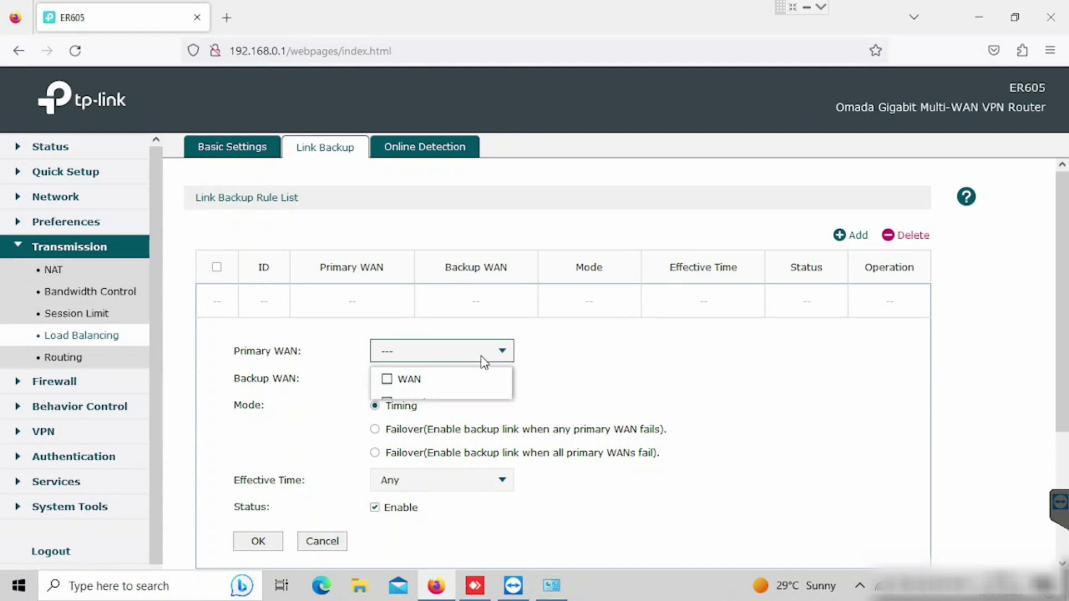
left_click(387, 384)
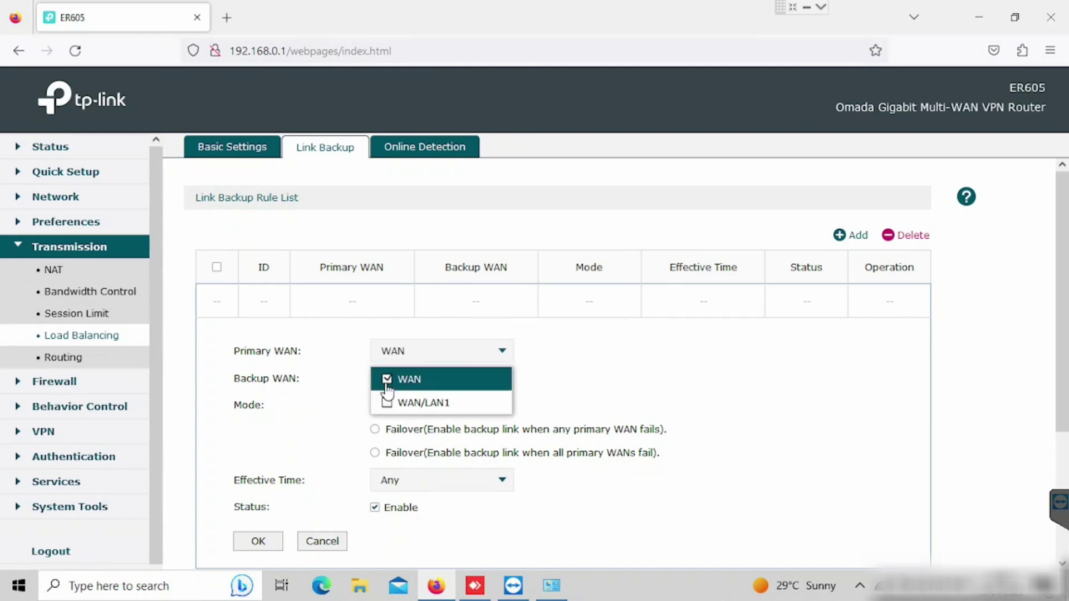
left_click(551, 393)
left_click(470, 382)
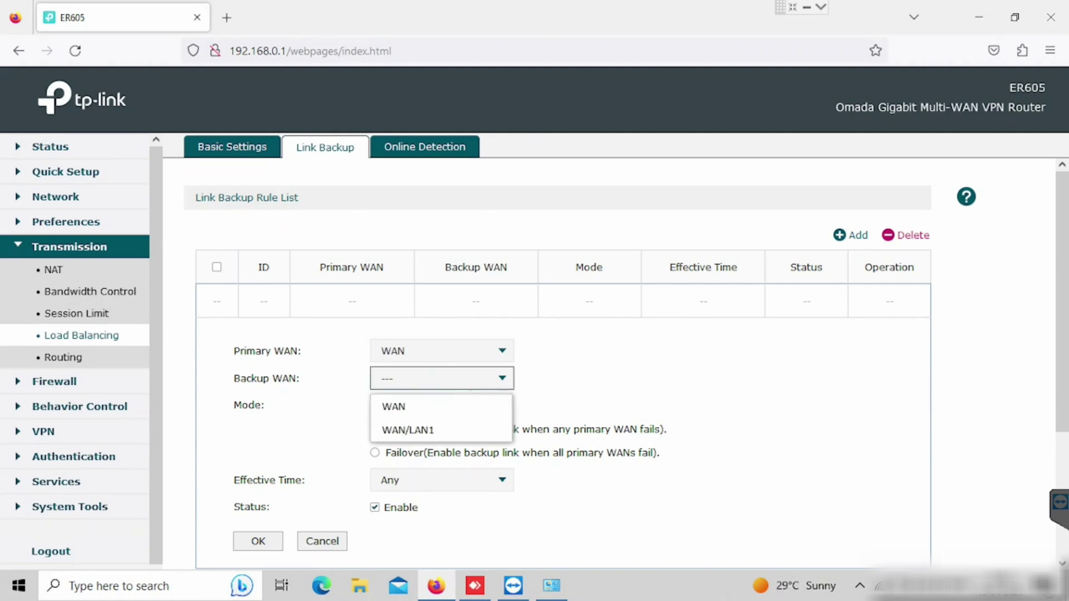
left_click(403, 432)
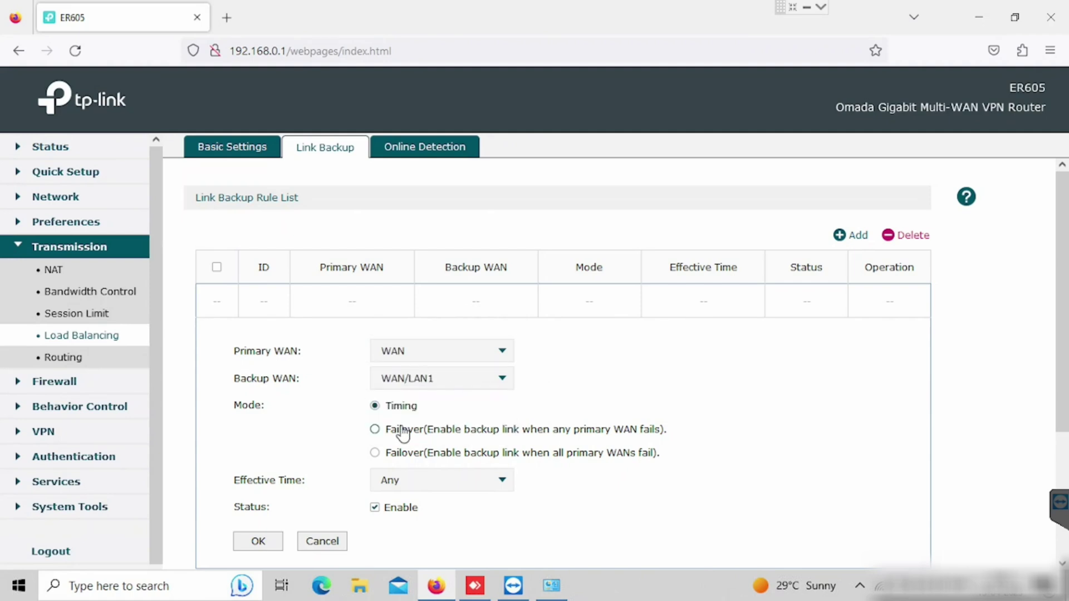
left_click(374, 452)
scroll(248, 481, "down", 2)
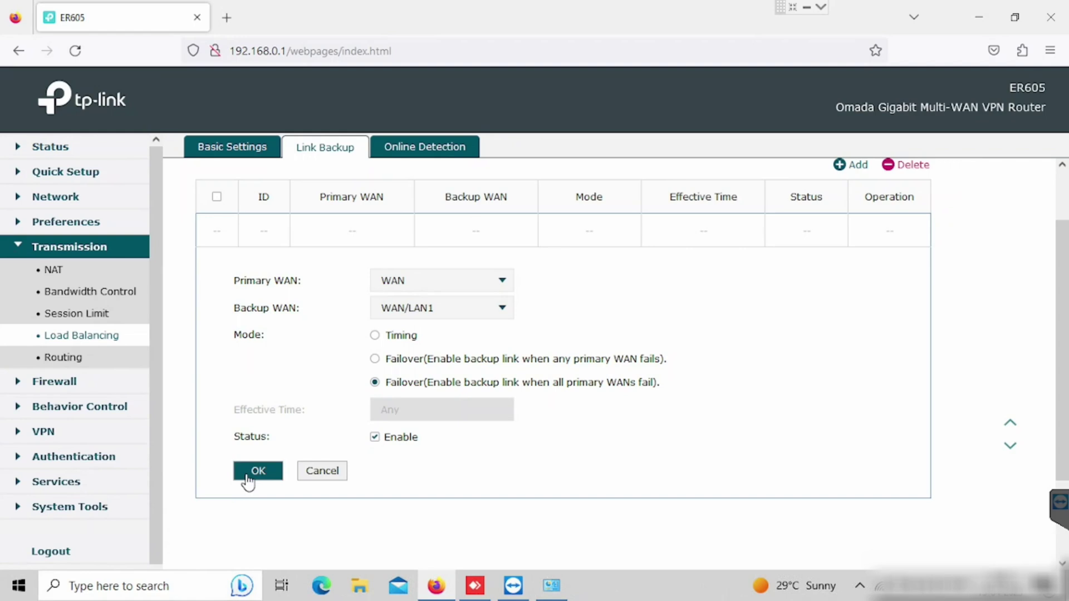
left_click(246, 473)
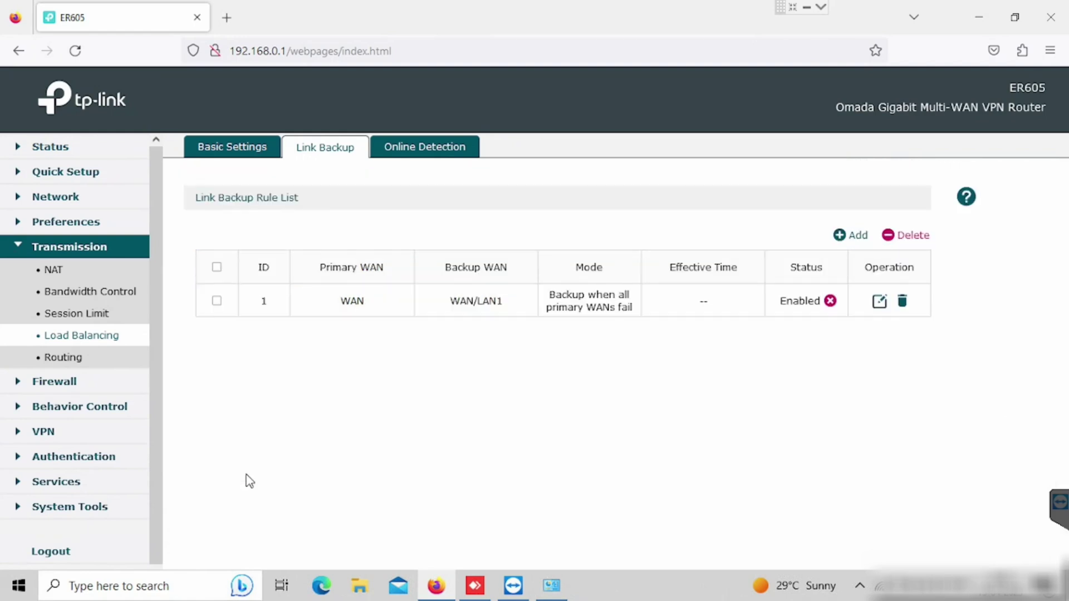
Set the WAN link's online detection to Manual with ping 8.8.8.8 and DNS lookup 4.4.2.2
left_click(424, 158)
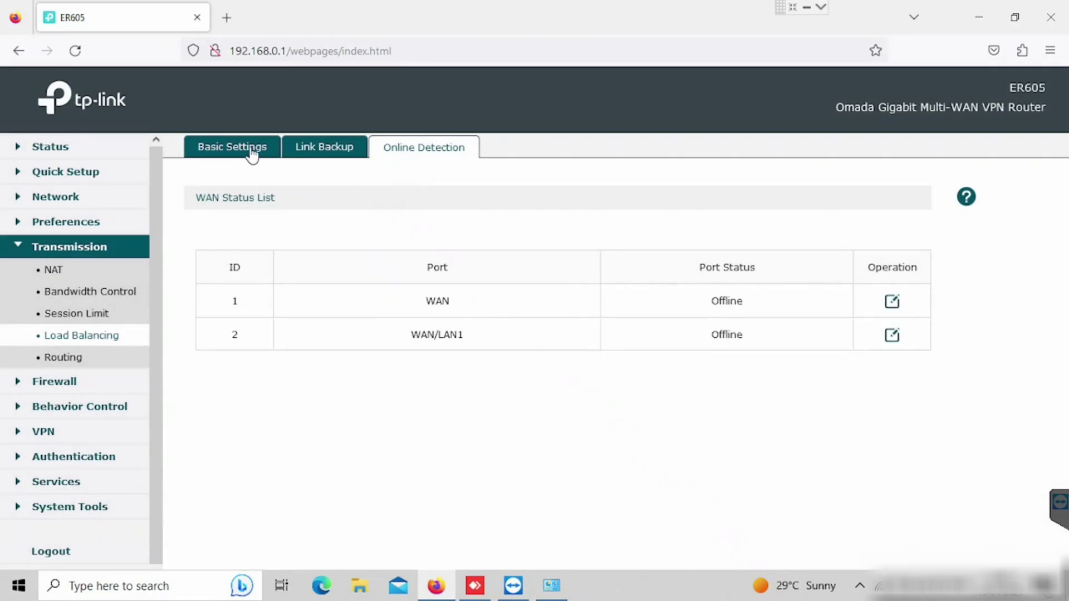
left_click(254, 152)
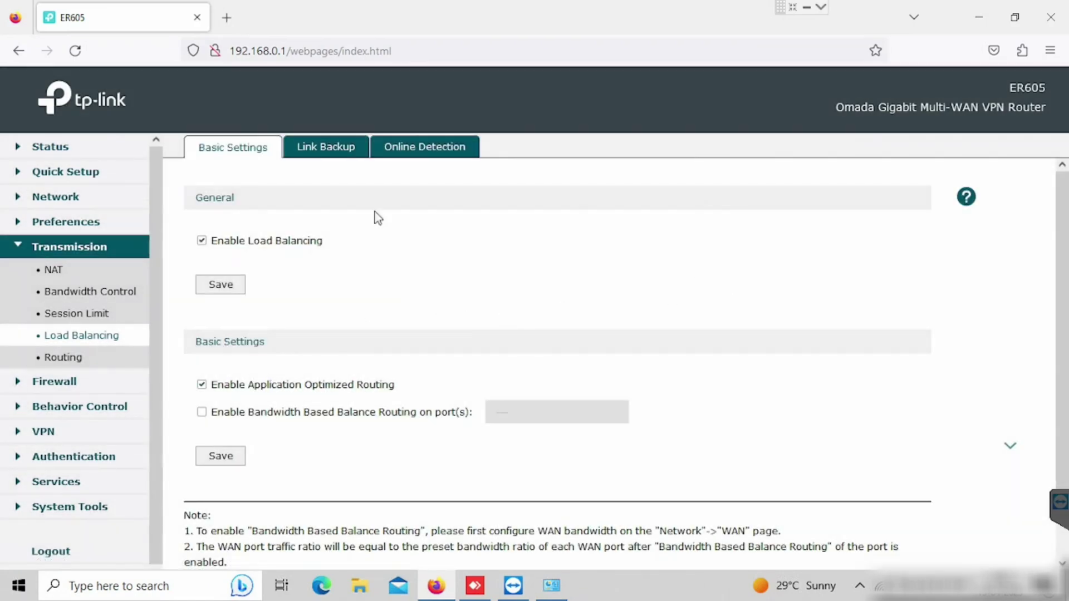
left_click(404, 156)
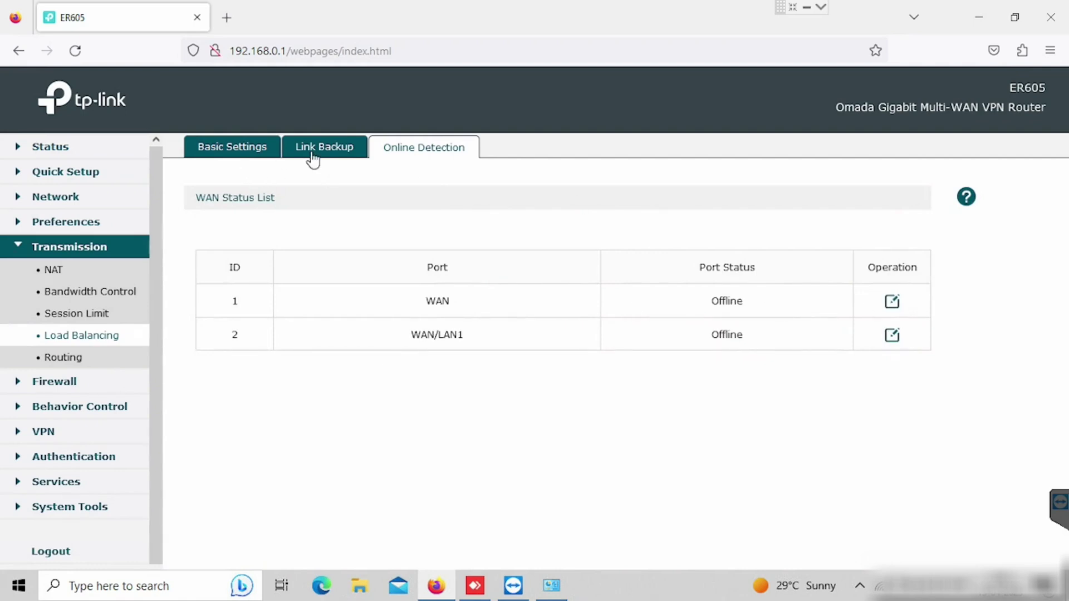
left_click(892, 304)
left_click(431, 379)
key("Tab")
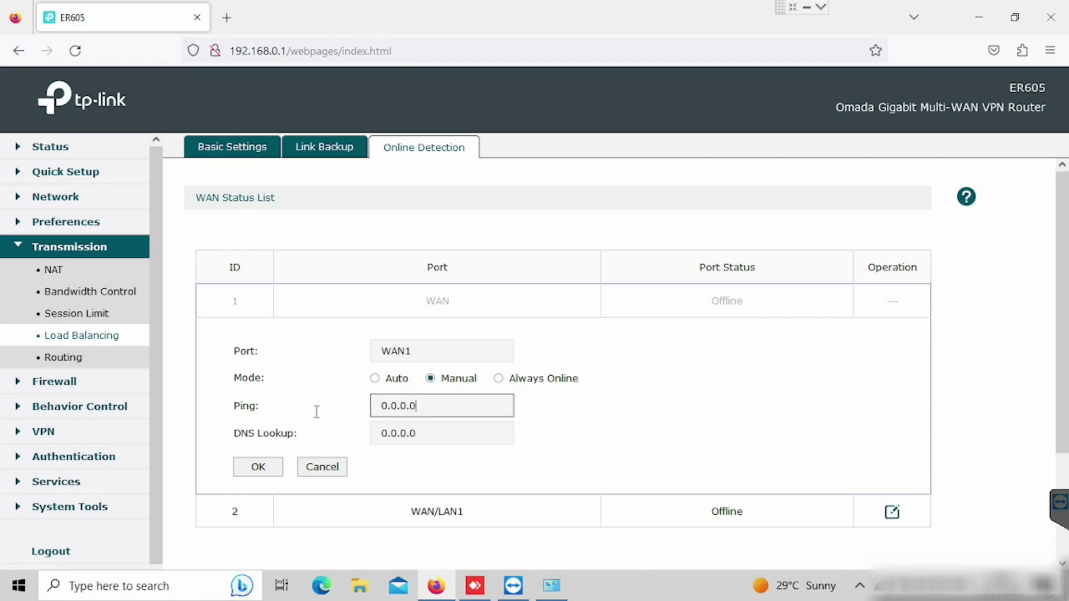
type("8.8.8.8")
key("Tab")
type("8")
key("BackSpace")
type("4.4.2.2")
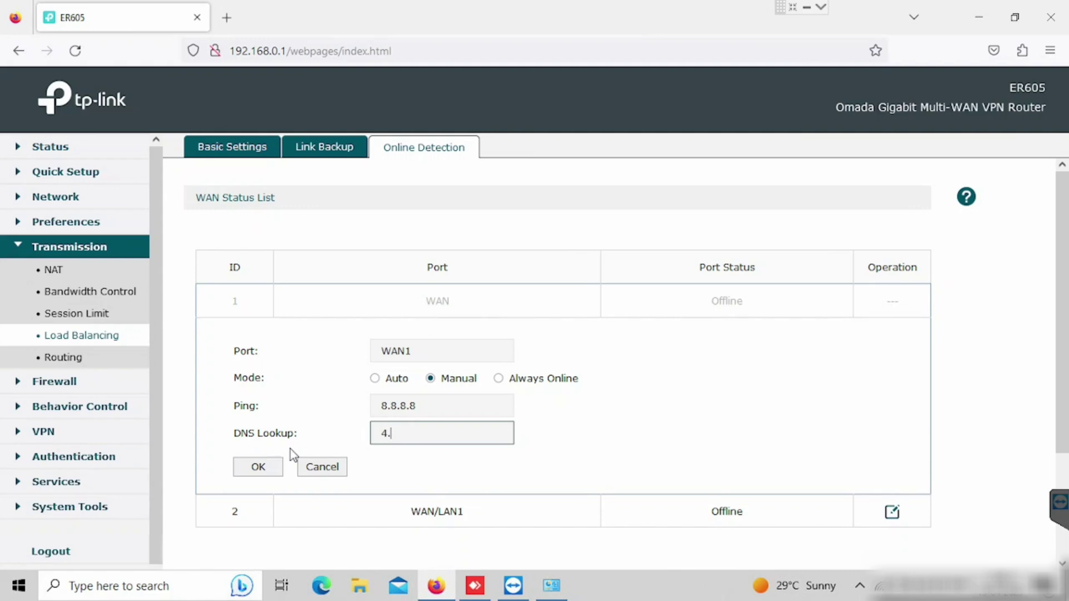
left_click(269, 467)
Give WAN/LAN1 the same Manual detection: ping 8.8.8.8 and DNS lookup 4.4.2.2
left_click(893, 336)
left_click(433, 412)
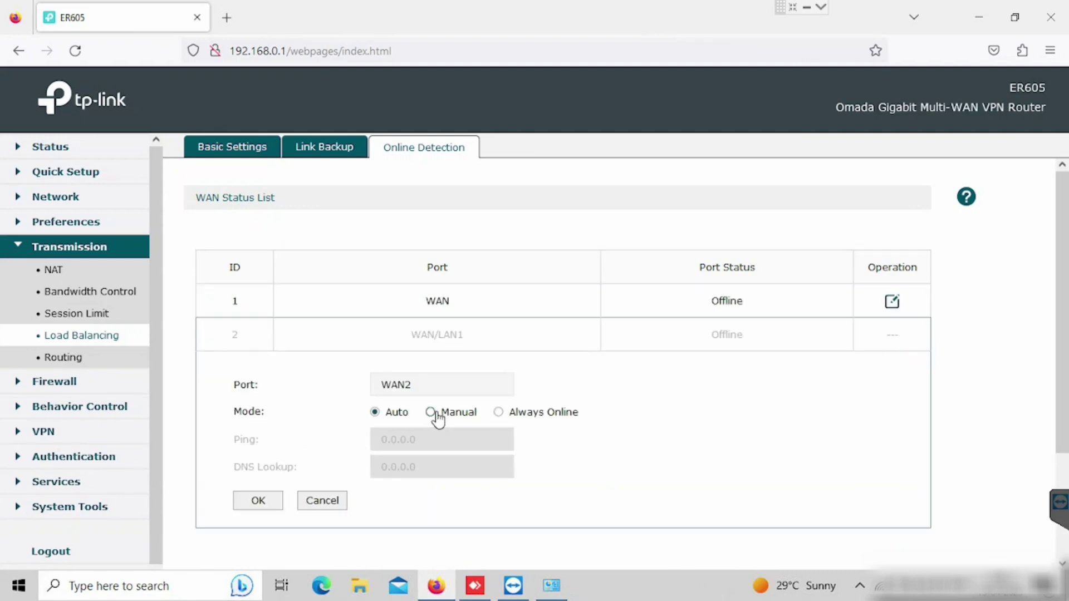
key("Tab")
type("8.8.8.")
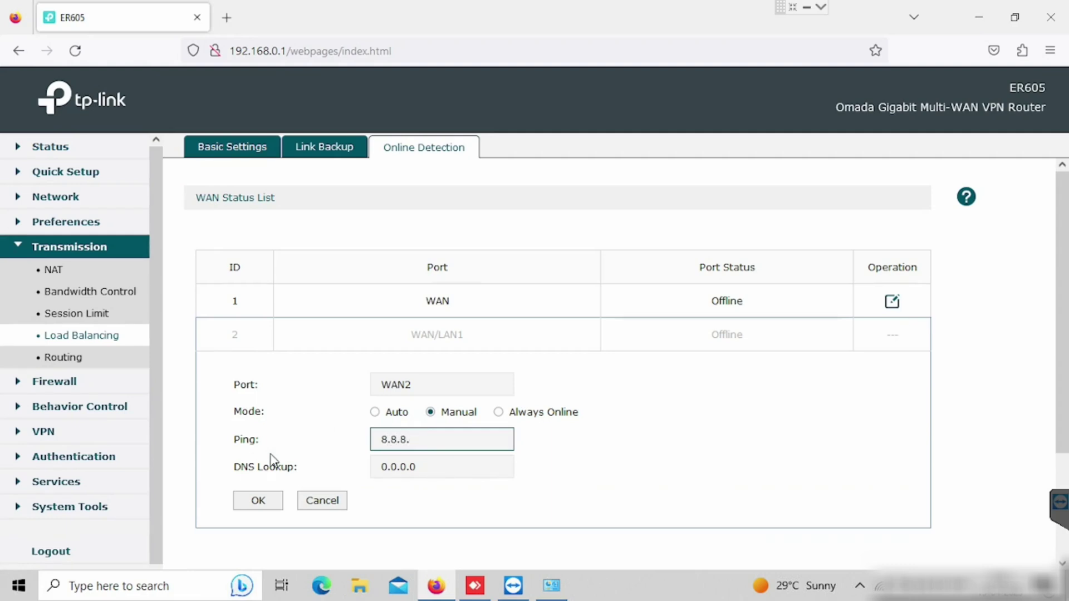
type("8")
key("Tab")
type("4.")
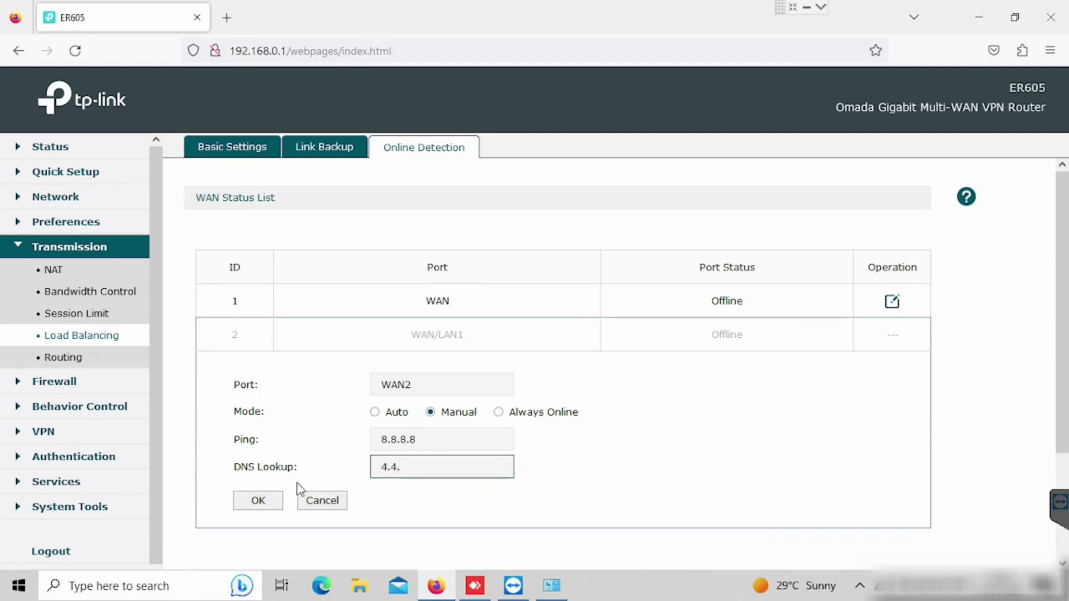
type("4.2.2")
left_click(252, 505)
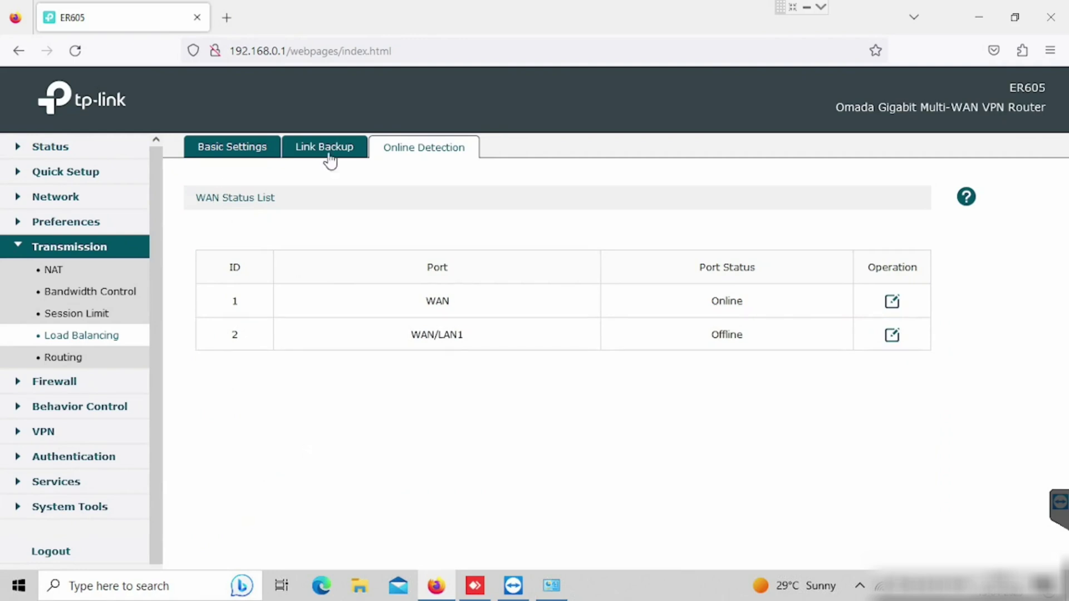
Check both WAN tabs show Connected, selecting WAN's IP 192.168.29.213 and gateway 192.168.29.1
left_click(53, 270)
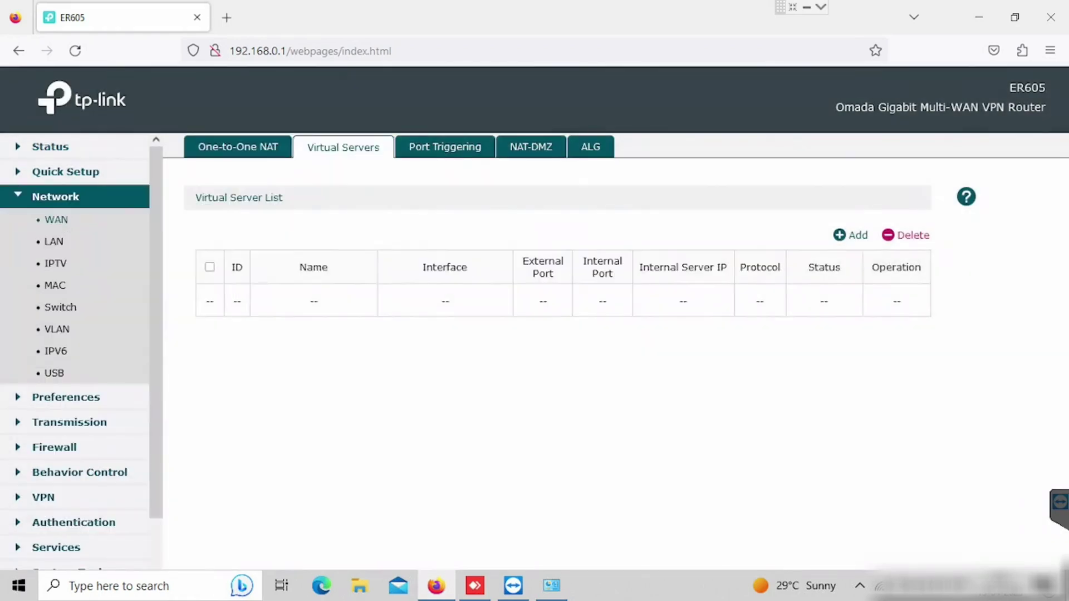
left_click(67, 225)
left_click(294, 148)
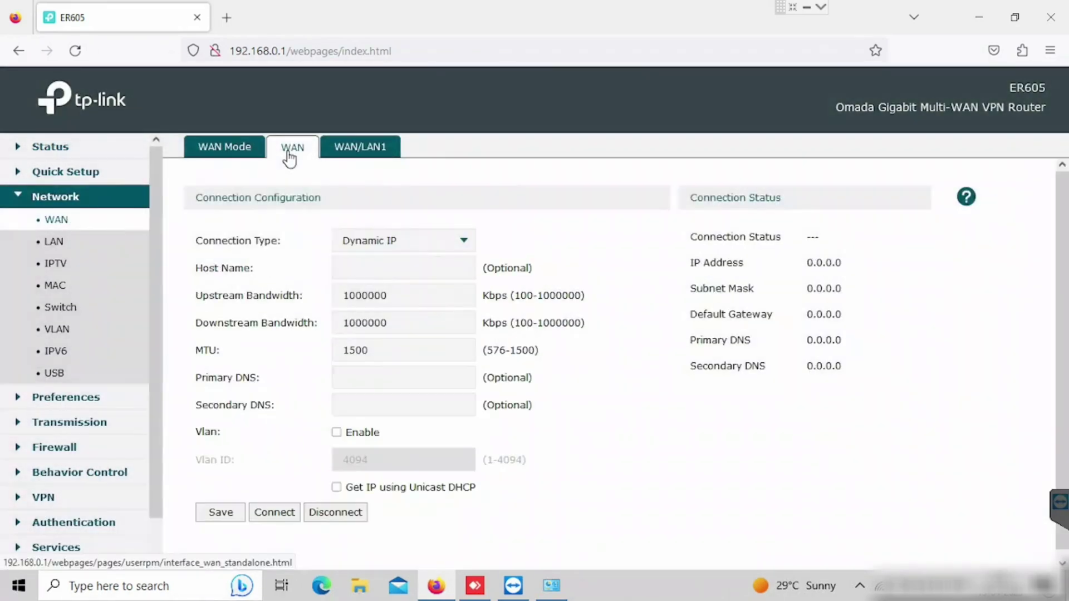
left_click_drag(811, 263, 892, 272)
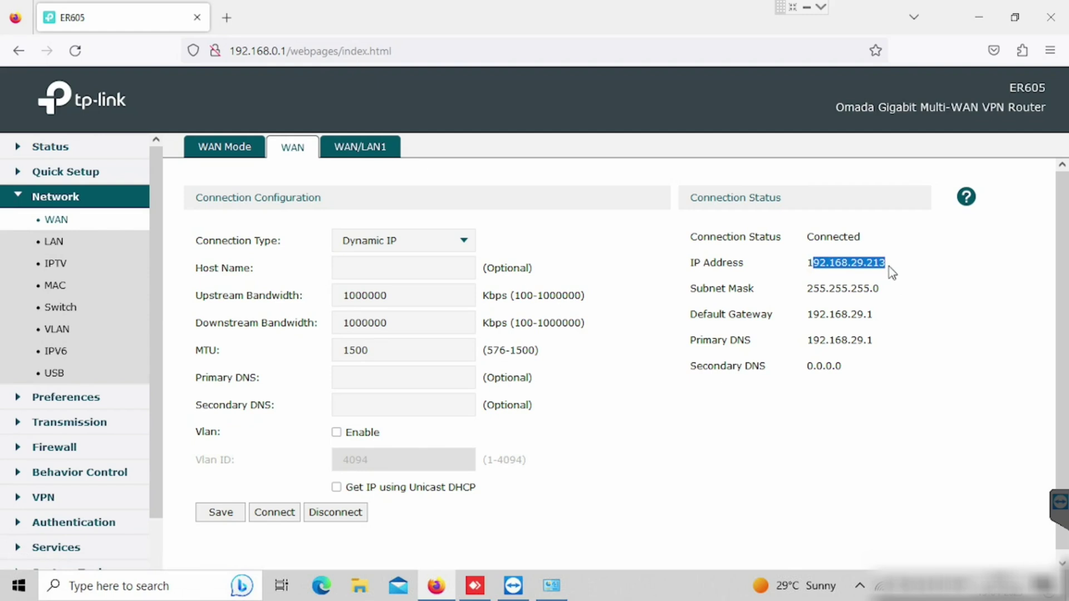
double_click(841, 341)
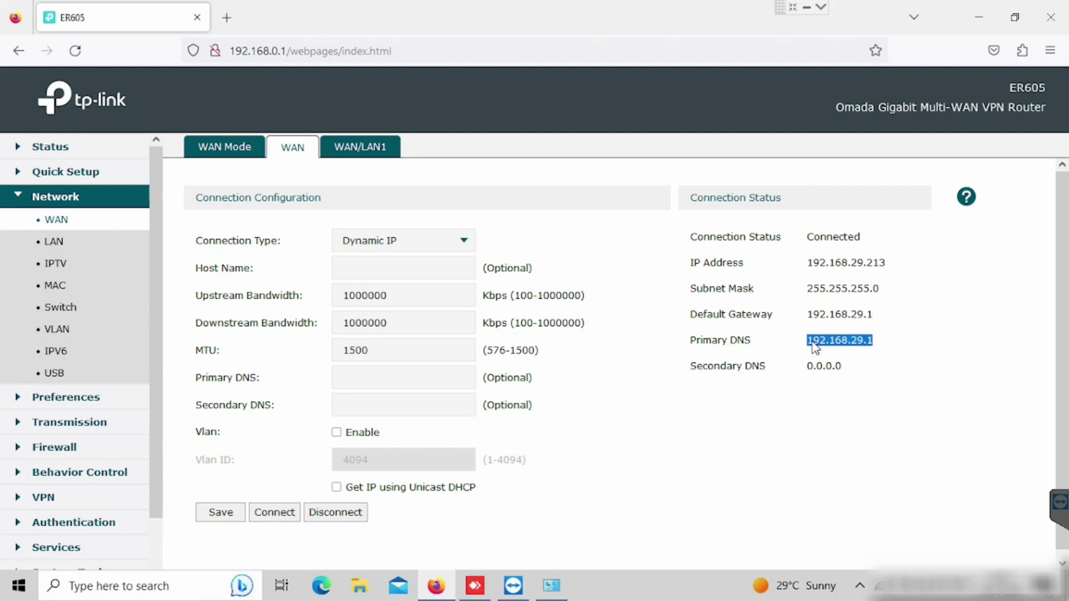
right_click(841, 340)
left_click(868, 349)
left_click(361, 148)
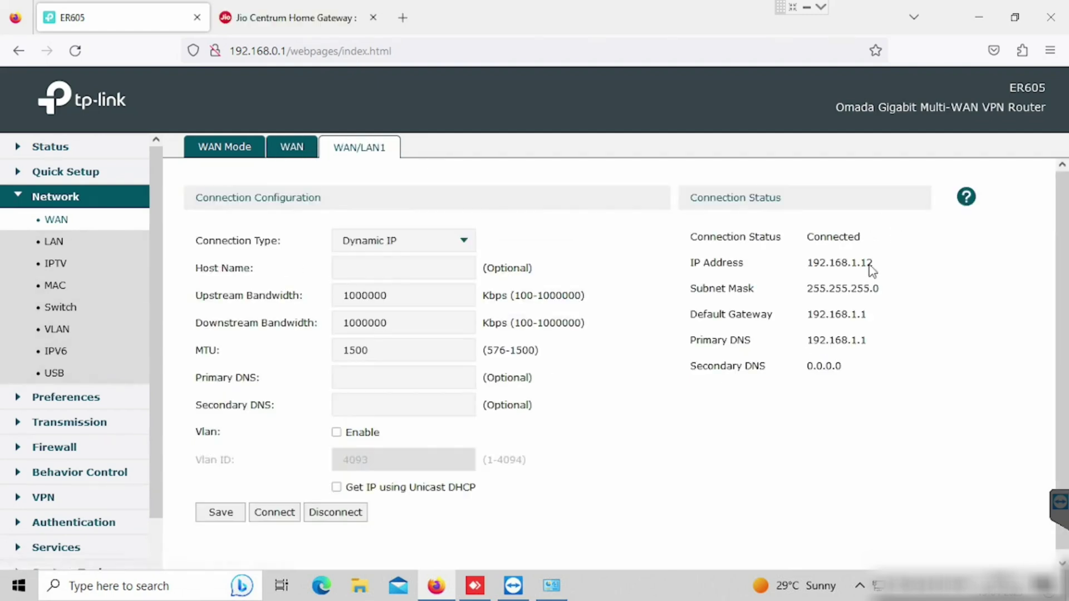
Open the LAN settings and edit the LAN network entry at 192.168.0.1
left_click(55, 243)
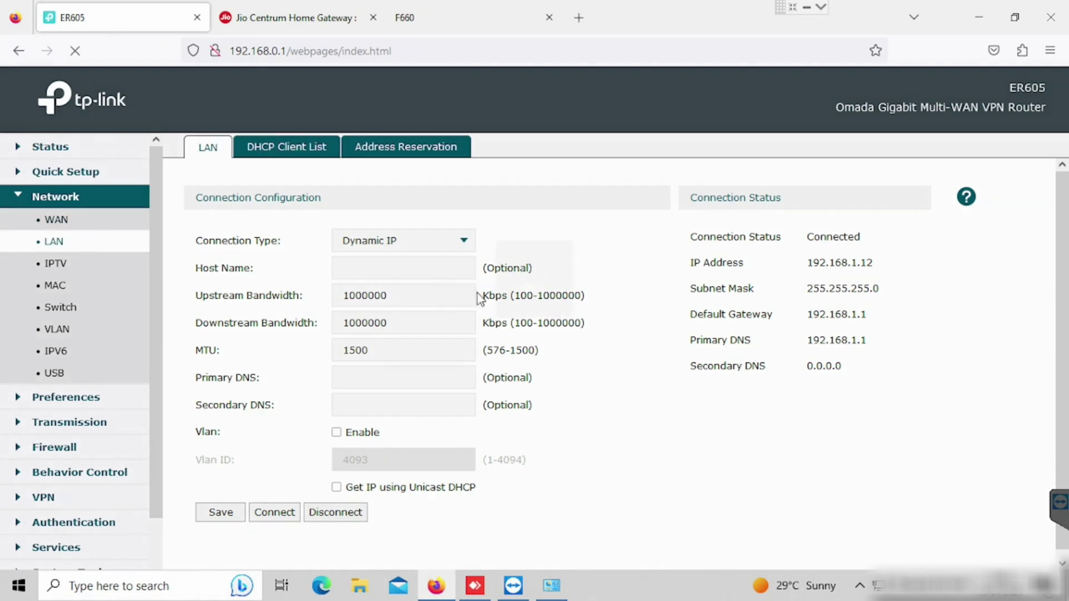
scroll(700, 311, "down", 2)
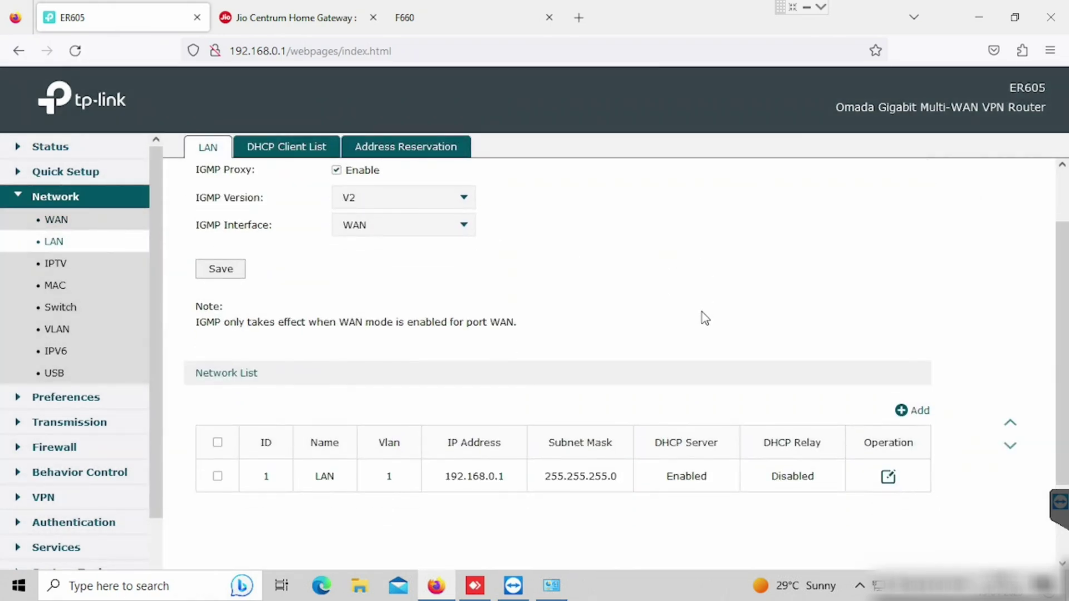
double_click(473, 476)
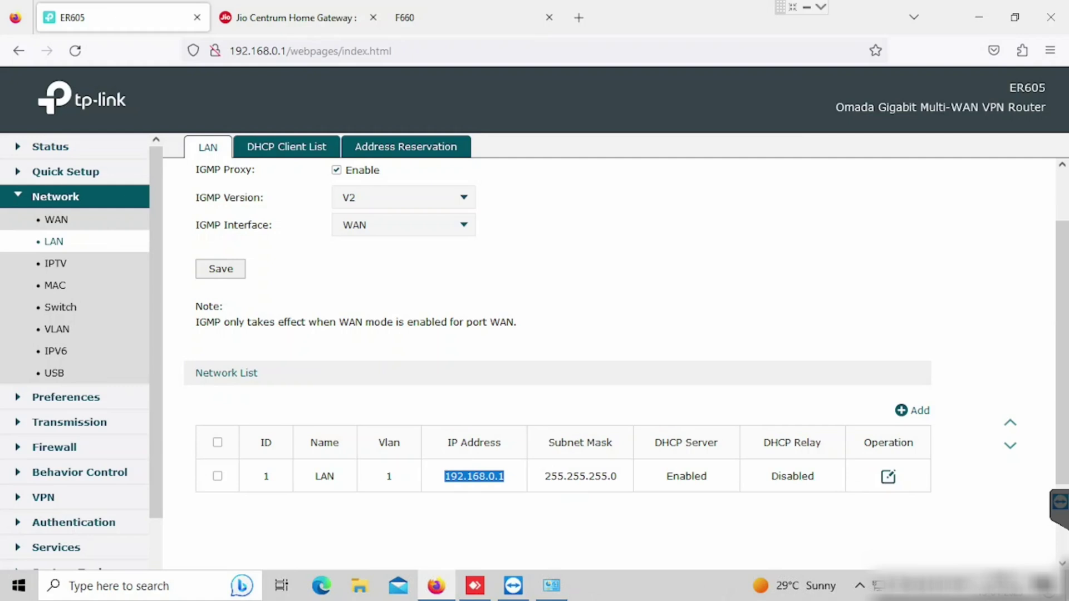
left_click(887, 478)
scroll(544, 325, "down", 5)
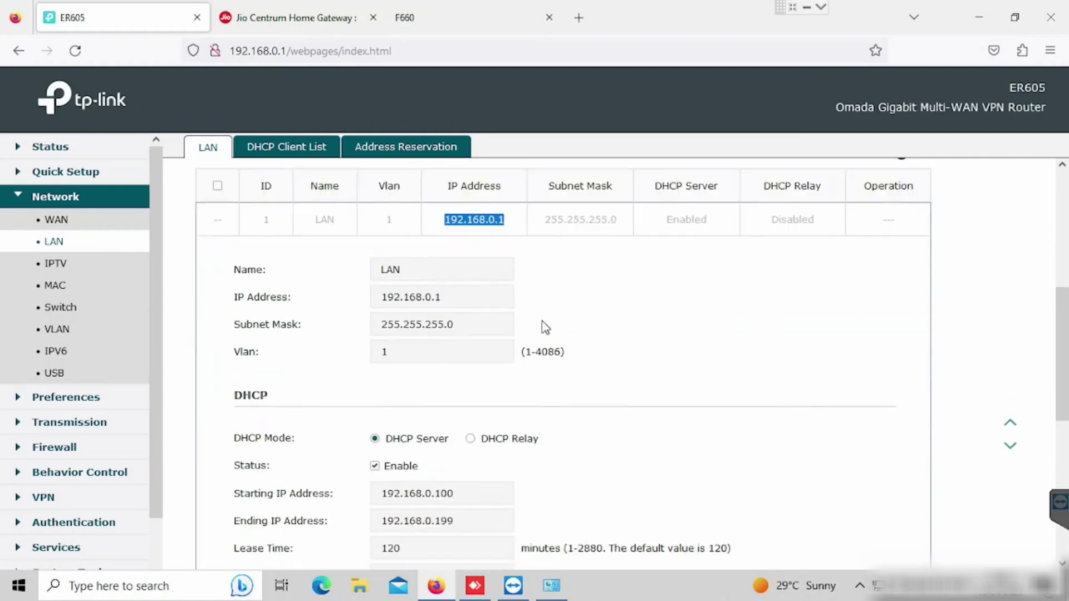
scroll(544, 325, "down", 1)
Change the LAN IP to 192.168.10.1 and the DHCP range to 192.168.10.100–192.168.10.199
left_click(430, 215)
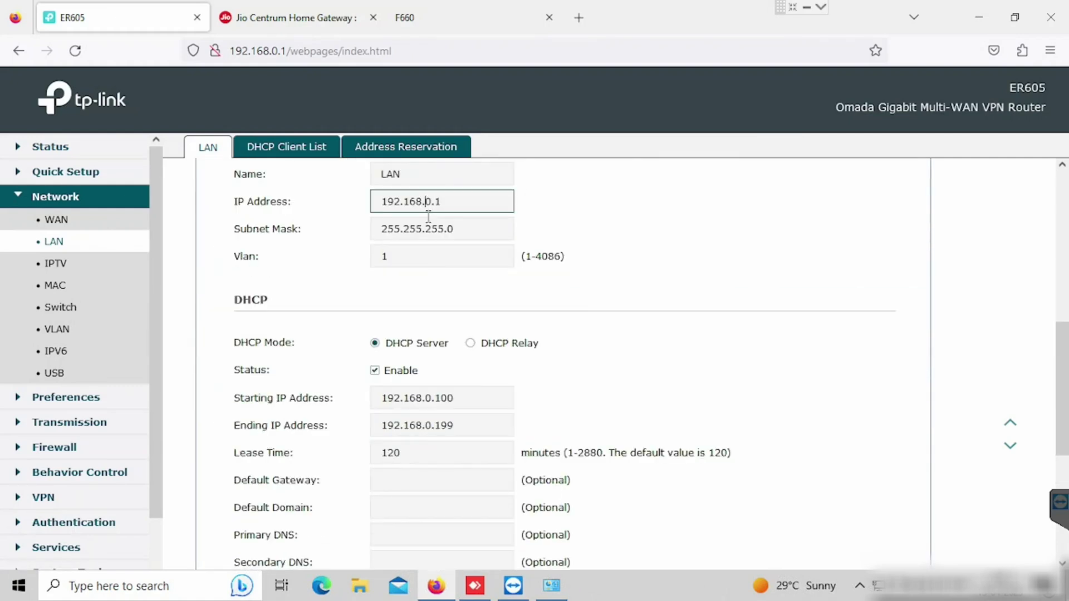
scroll(429, 229, "up", 1)
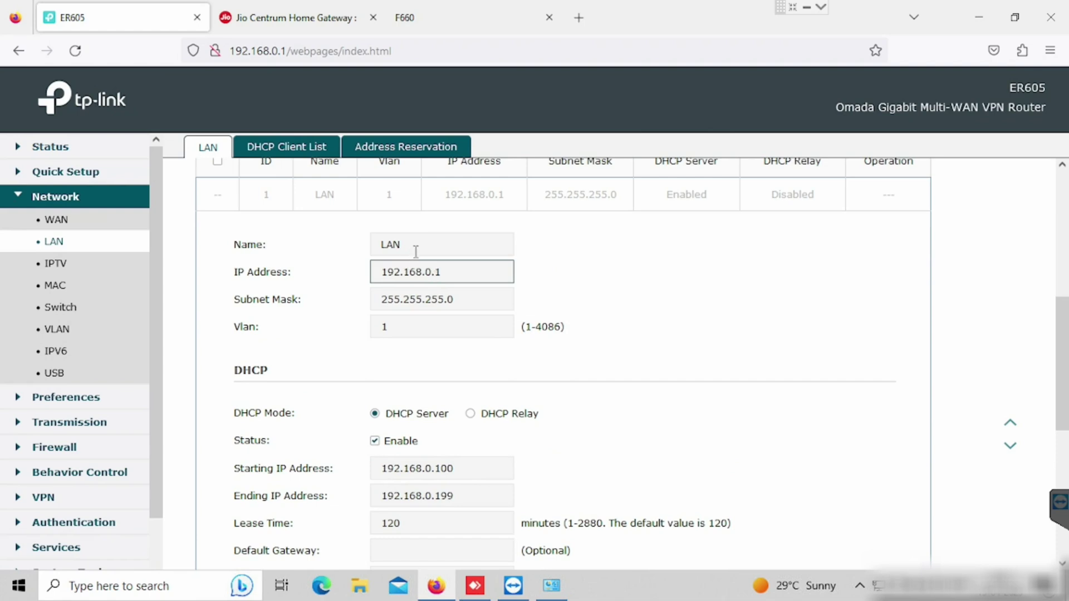
left_click(427, 276)
type("1")
left_click(427, 468)
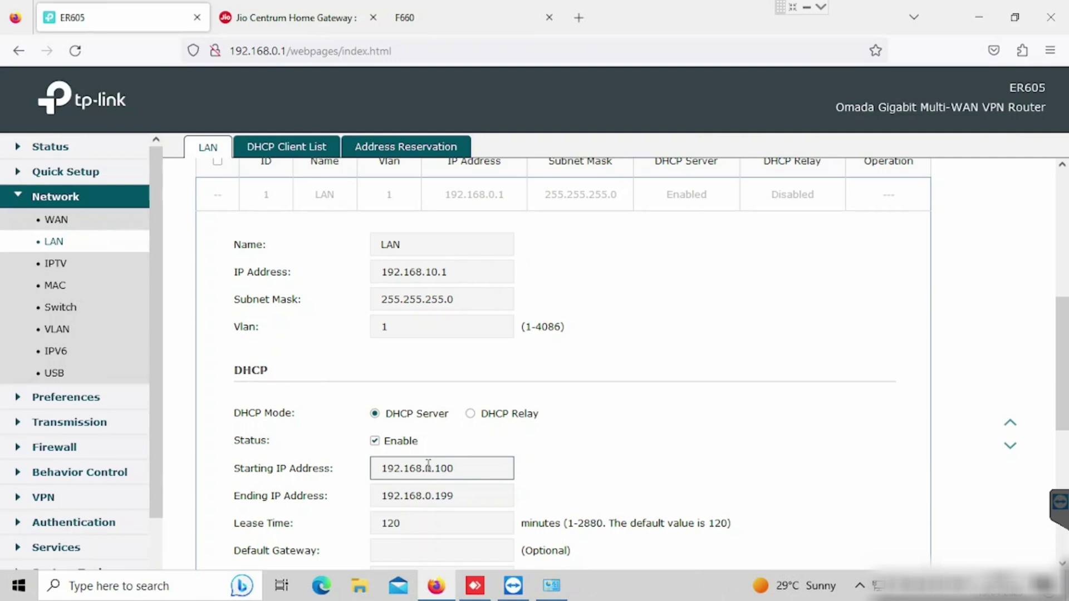
type("1")
left_click(426, 497)
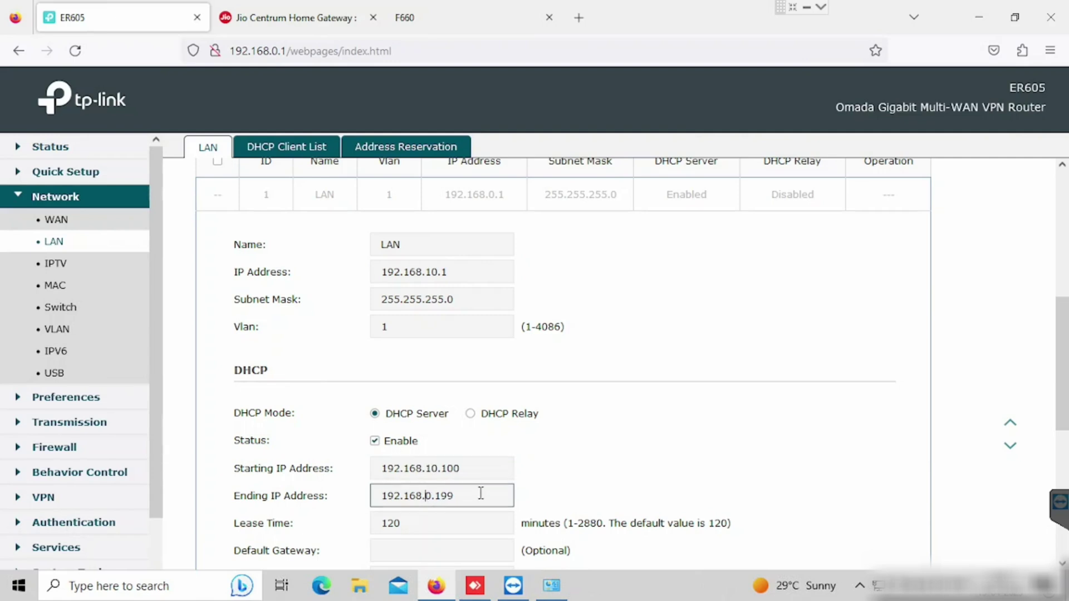
type("1")
scroll(627, 468, "down", 3)
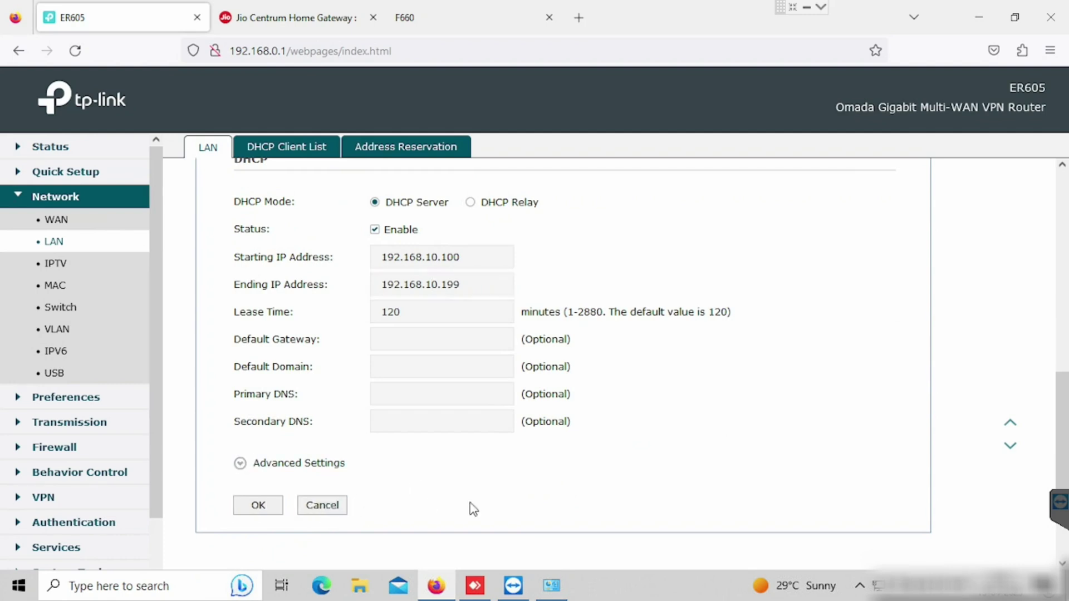
Close the LAN edit form unsaved and browse the USB, VLAN and Switch pages
left_click(339, 507)
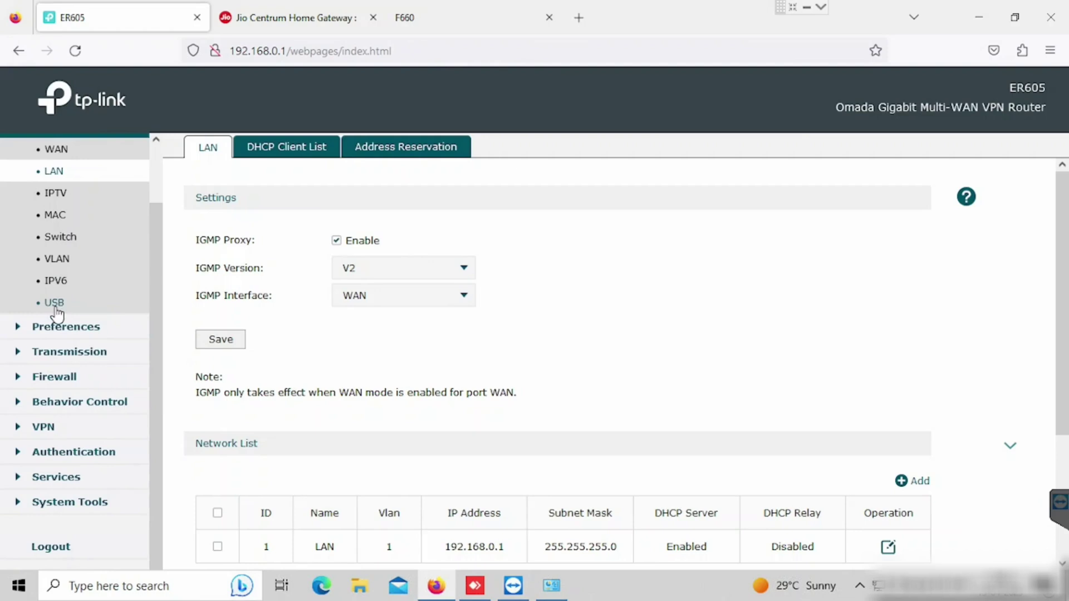
left_click(56, 311)
left_click(61, 259)
left_click(66, 239)
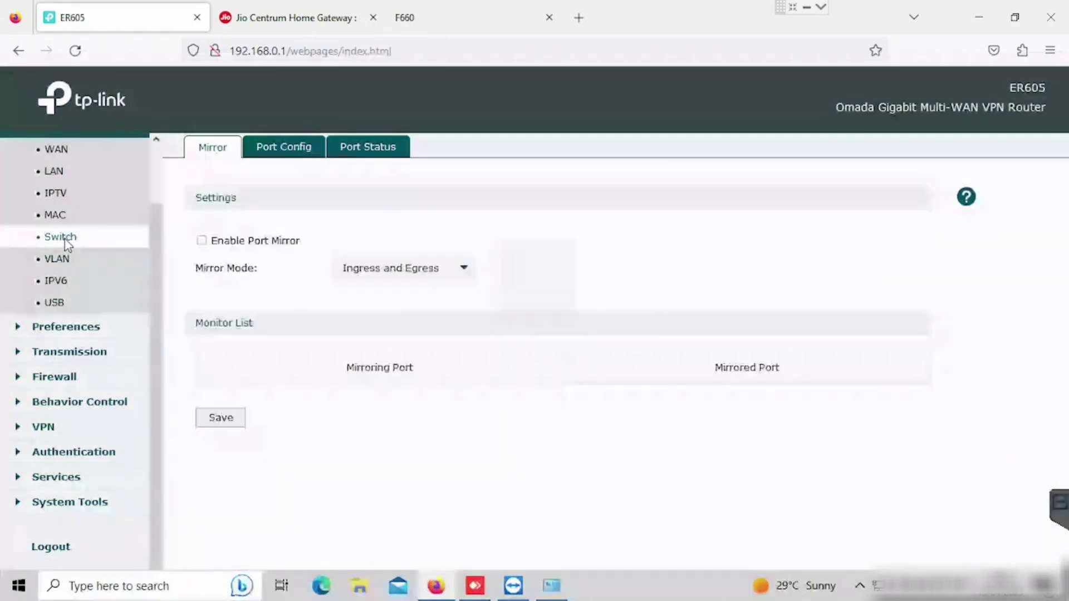
scroll(373, 301, "down", 2)
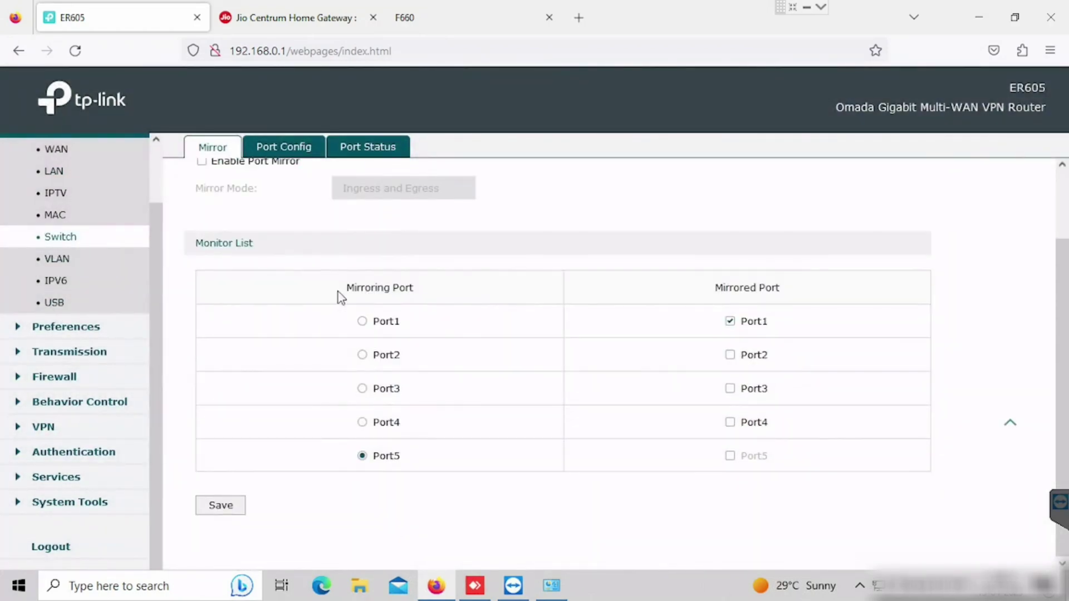
Start a new IPsec policy under VPN > IPsec and name it 'loation'
left_click(35, 432)
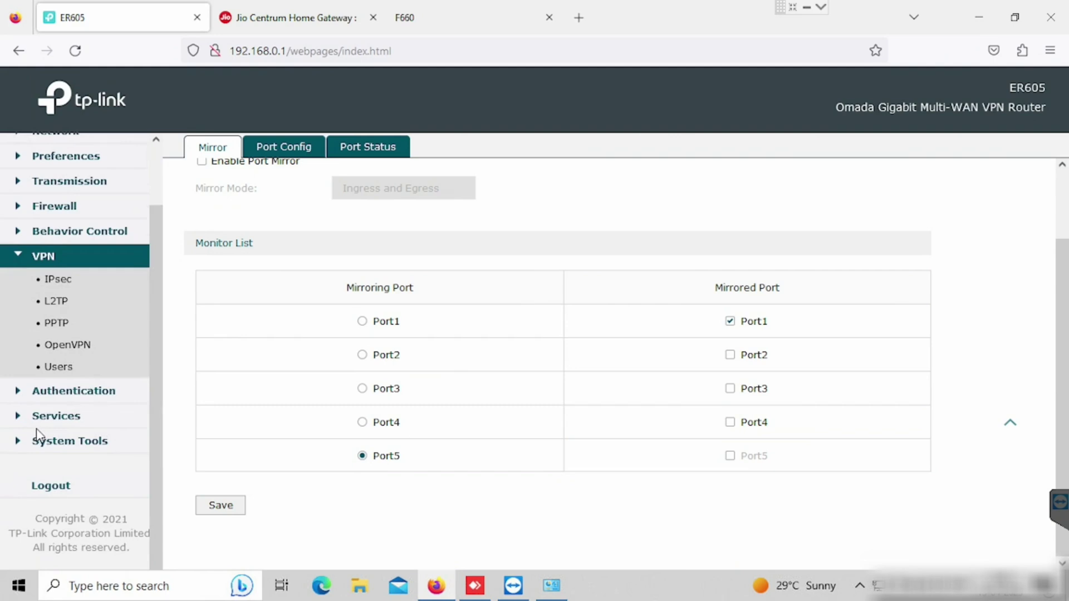
left_click(59, 281)
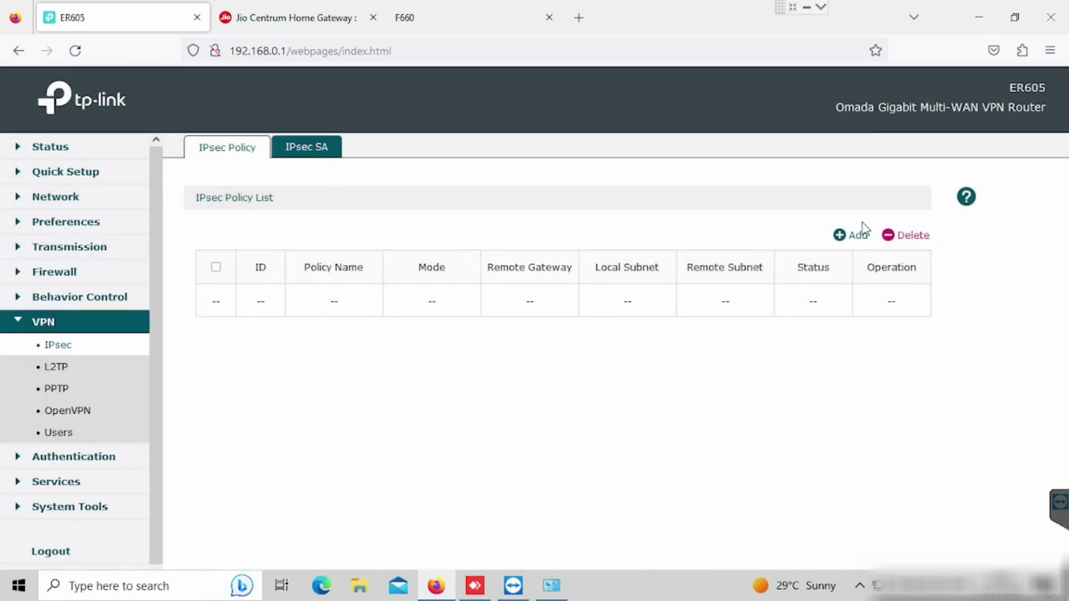
left_click(852, 235)
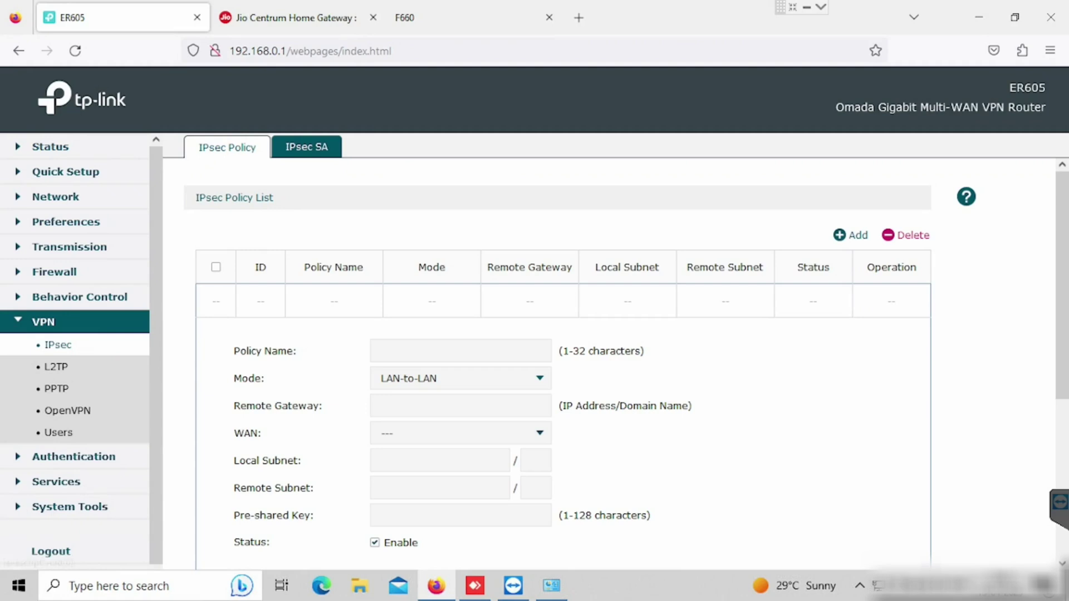
left_click(411, 347)
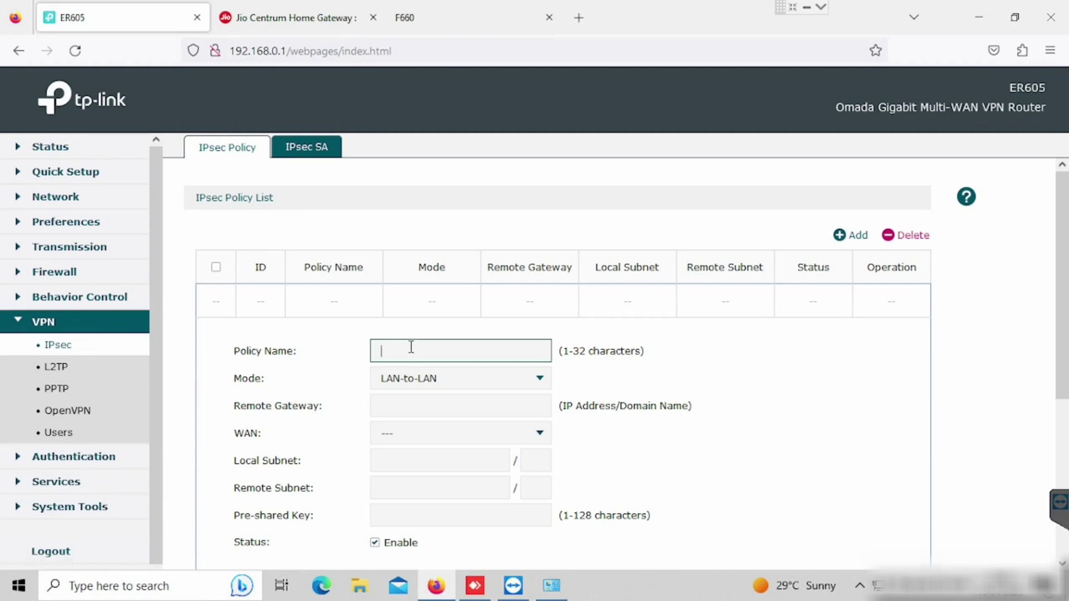
type("name")
key("BackSpace")
key("BackSpace")
key("BackSpace")
key("BackSpace")
type("lcation")
left_click(386, 351)
type("o")
left_click_drag(458, 349, 351, 351)
scroll(362, 370, "down", 1)
Enter remoteip.com as the policy's remote gateway
left_click(407, 328)
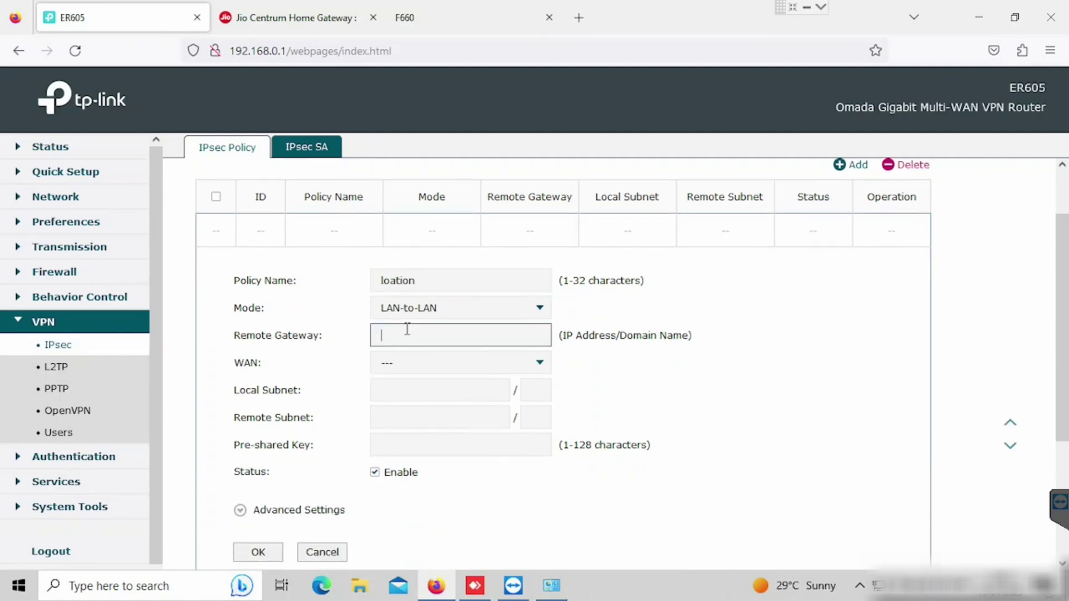
type("remoteip")
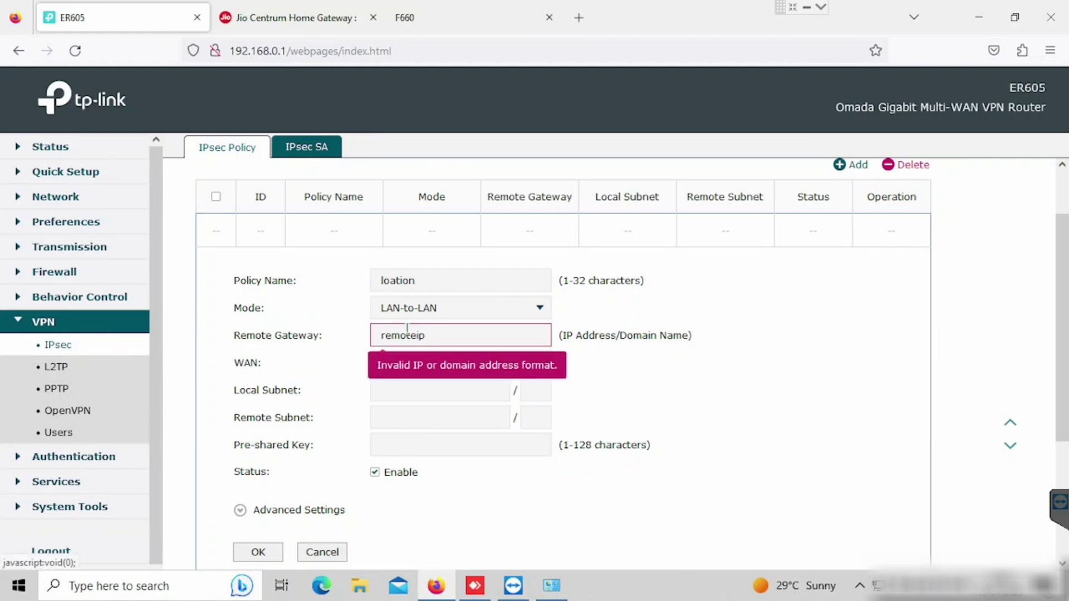
left_click_drag(440, 336, 377, 331)
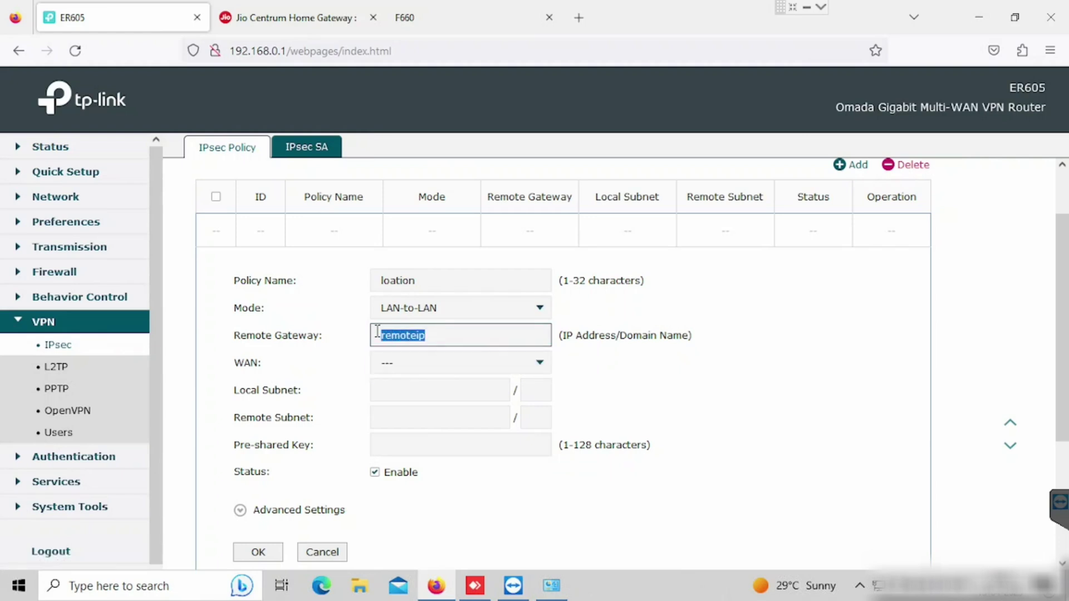
left_click(437, 331)
type(".d")
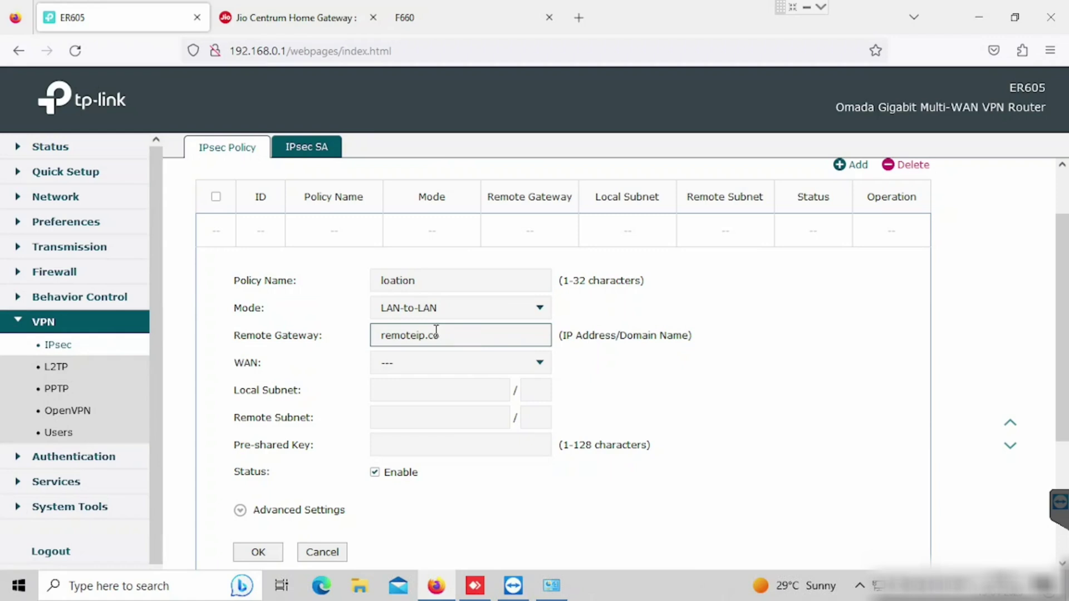
type("om")
key("Tab")
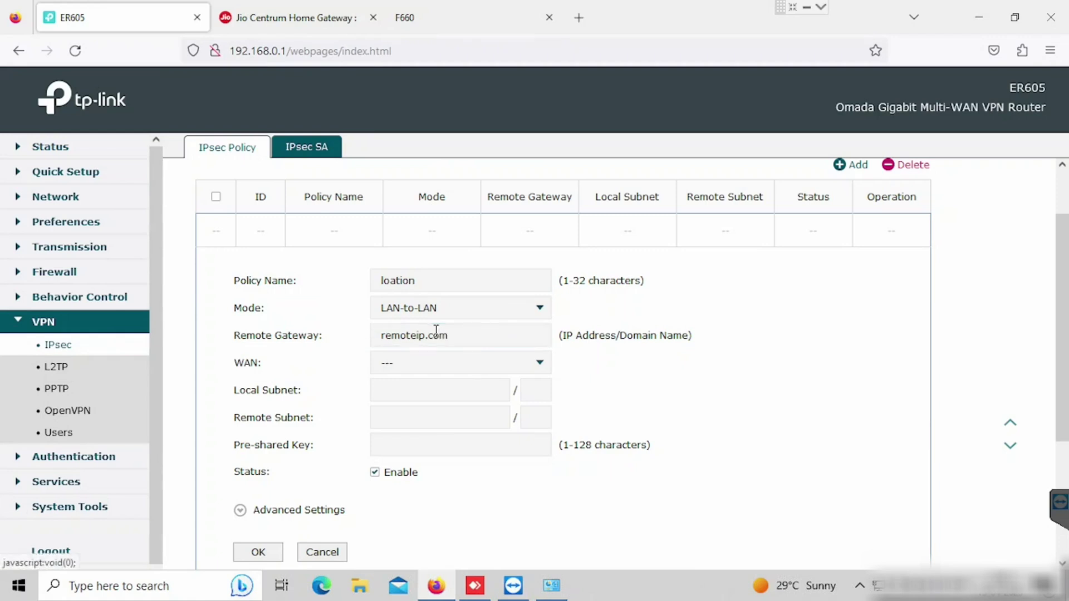
Set the policy's WAN port to WAN and local subnet to 192.168.0.0/24
left_click(425, 362)
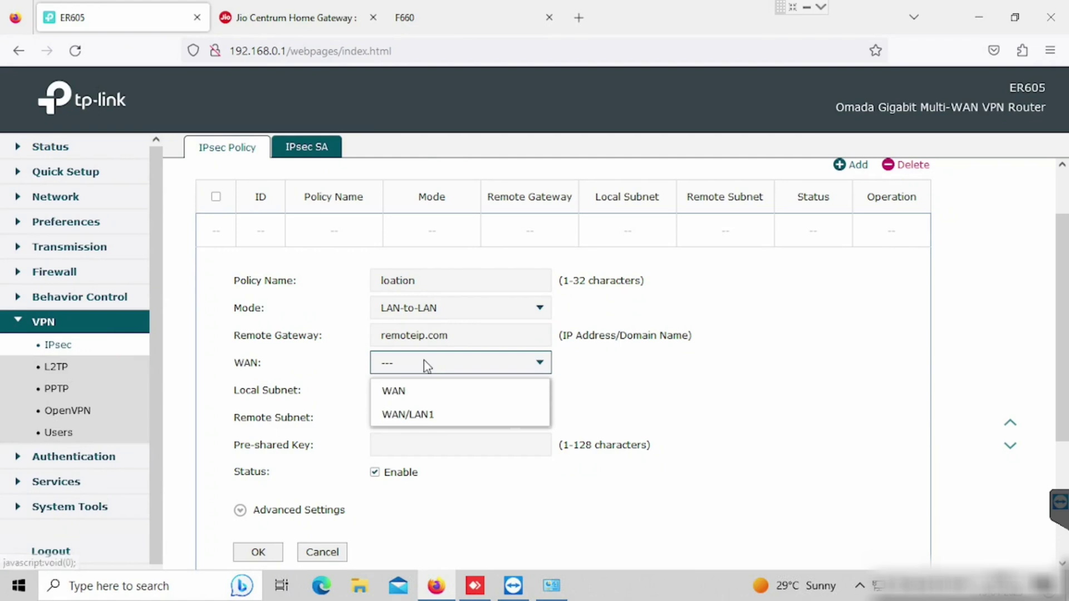
left_click(414, 399)
left_click(416, 395)
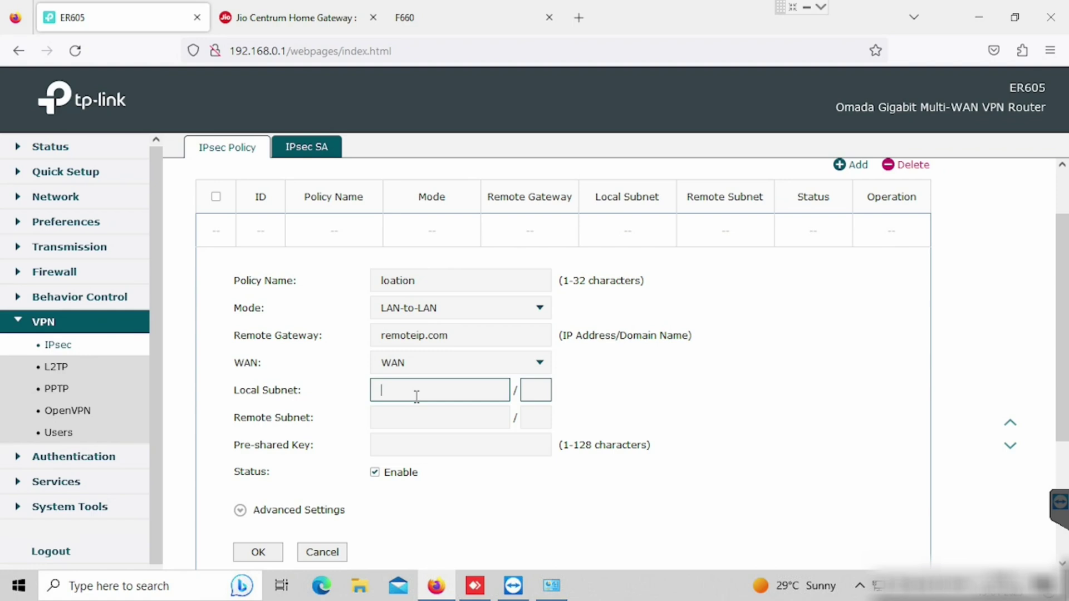
type("192.168.0.1")
key("Tab")
left_click(487, 385)
key("BackSpace")
type("0")
key("Tab")
type("24")
key("Tab")
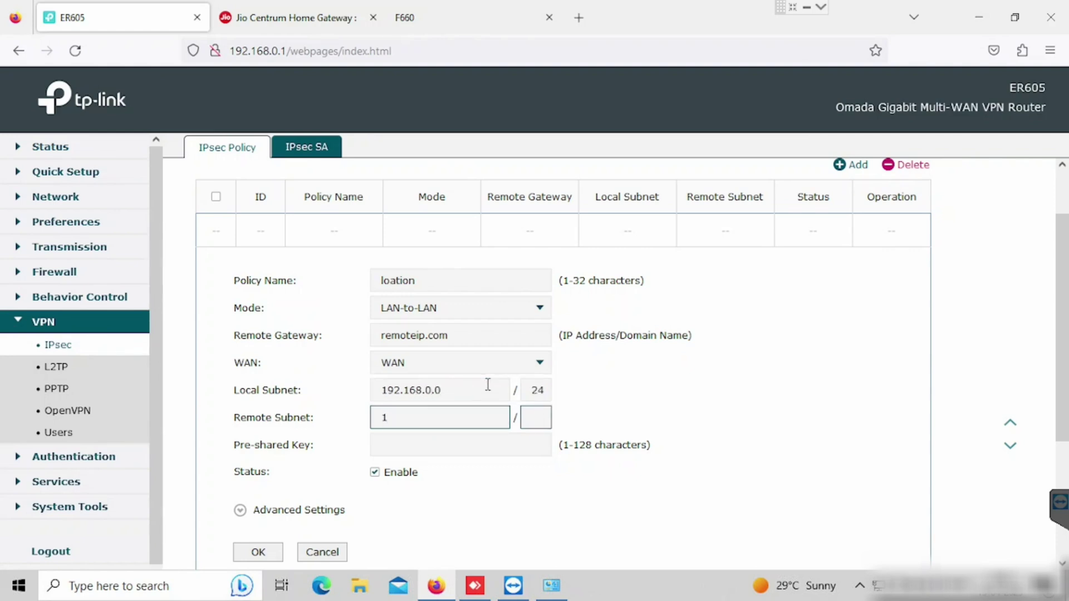
Set remote subnet 192.168.20.0/24, enter a pre-shared key, and save the policy
key("ctrl+a")
key("End")
key("BackSpace")
key("BackSpace")
key("BackSpace")
key("Tab")
key("Tab")
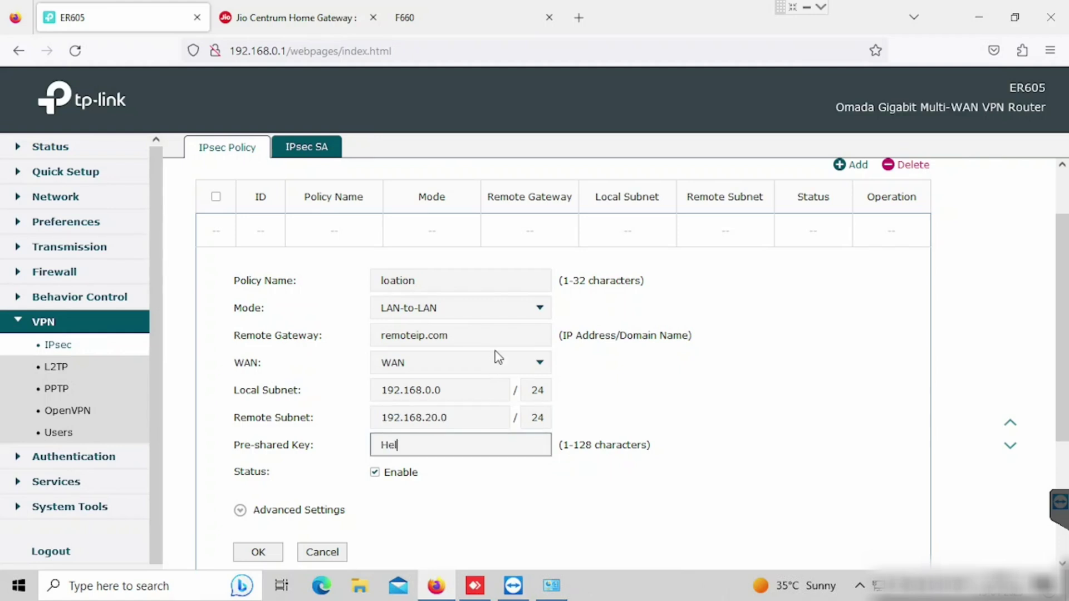
left_click_drag(486, 439, 353, 442)
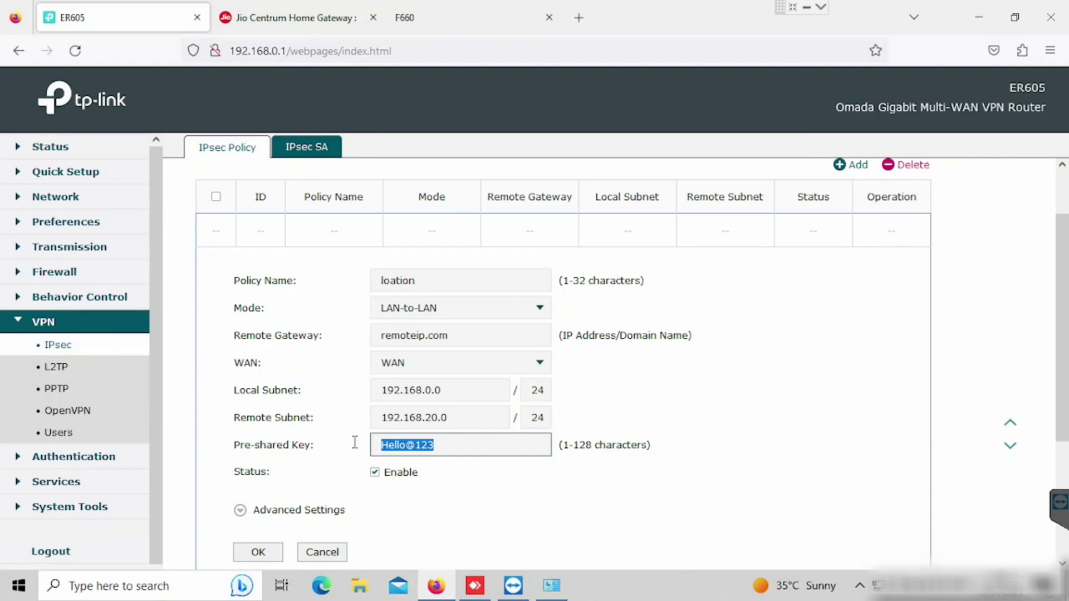
left_click(259, 553)
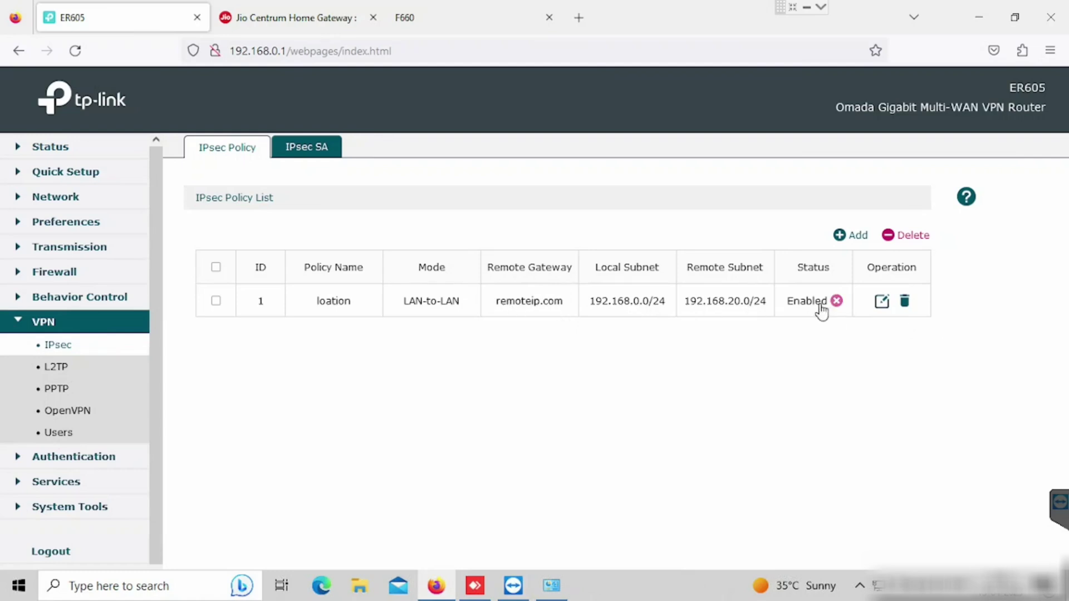
Edit policy 'loation' to change its remote gateway from remoteip.com to 1.1.2.2
left_click(552, 315)
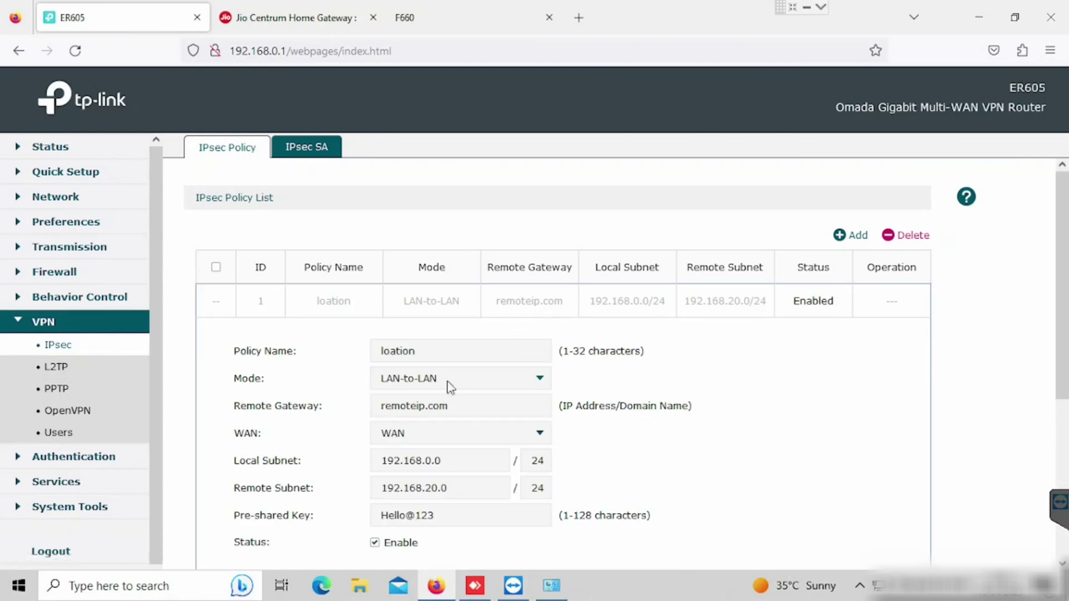
left_click_drag(440, 405, 360, 400)
left_click(334, 405)
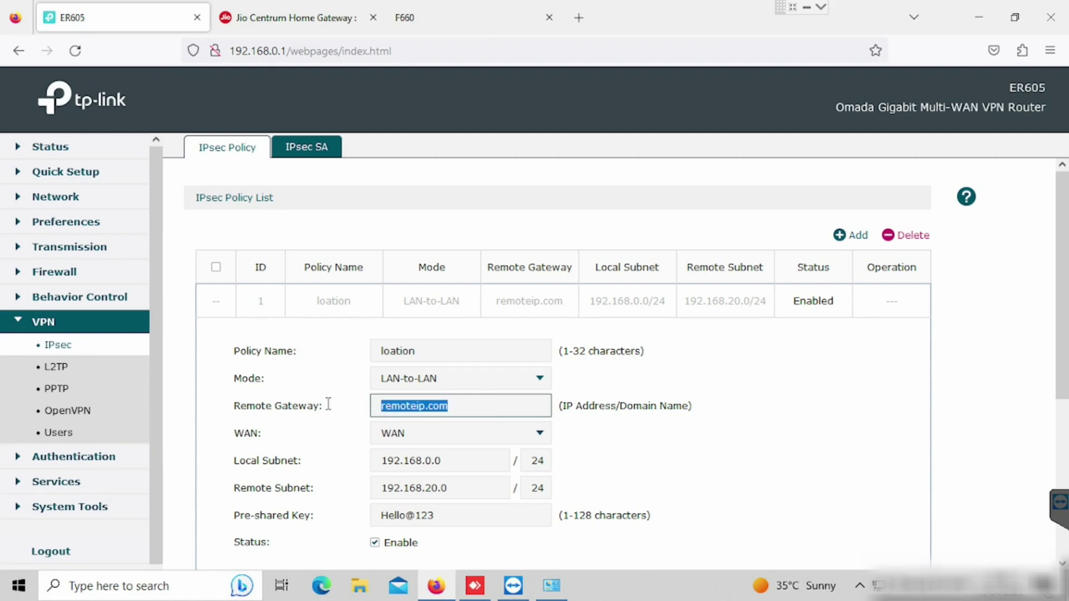
type("1.1.")
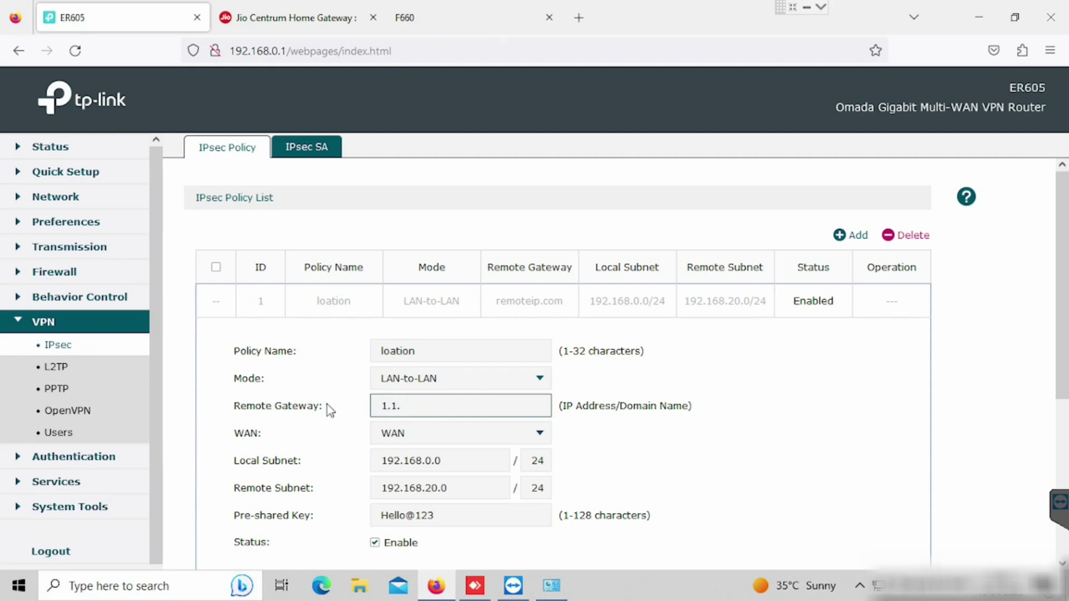
type("2.2")
scroll(765, 316, "down", 3)
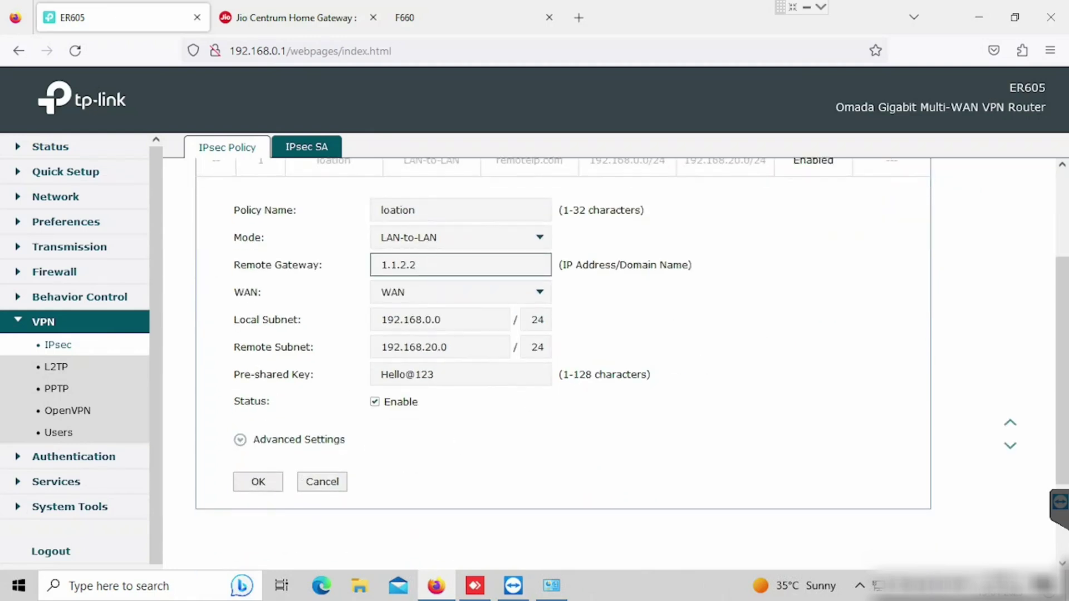
left_click(257, 482)
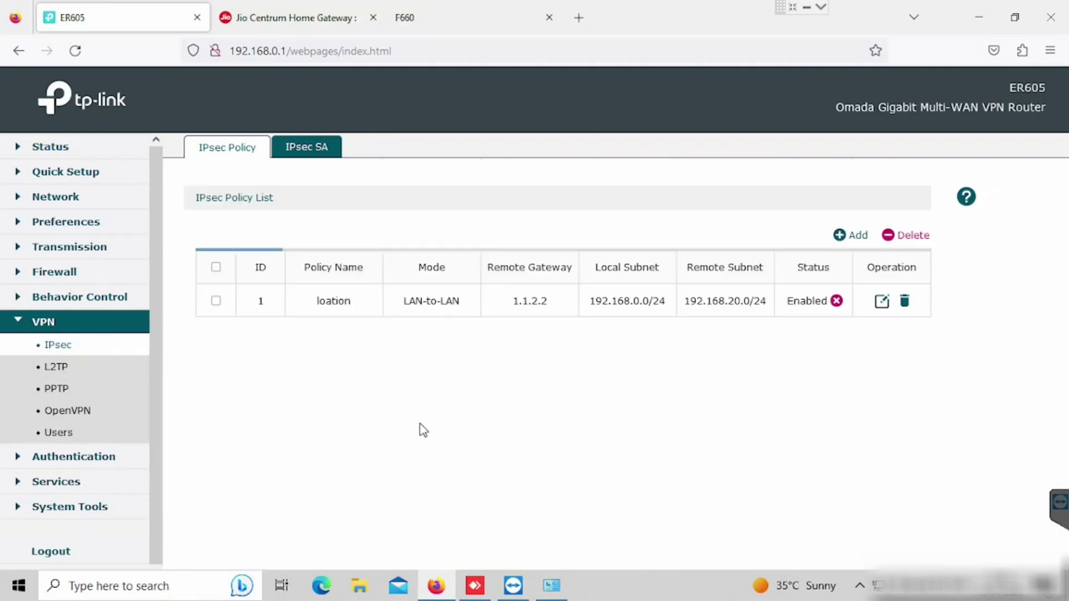